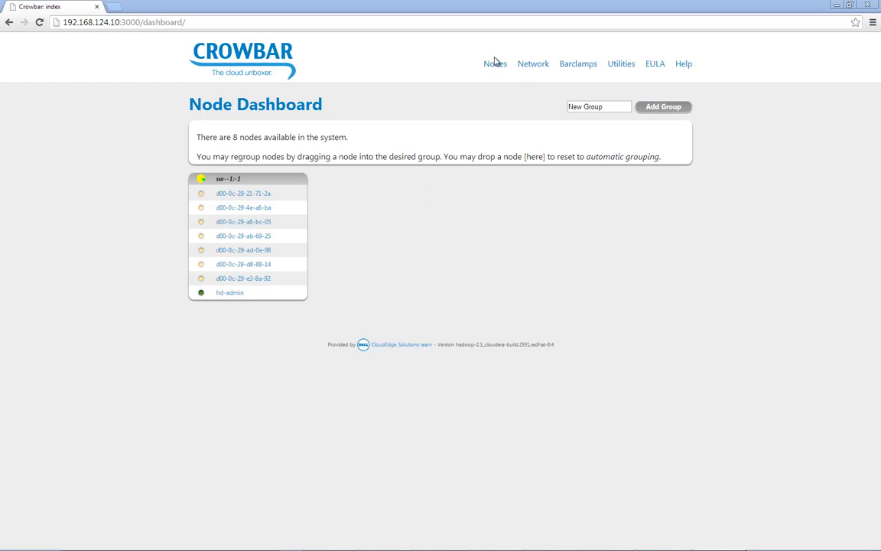
- Open the bulk edit list of nodes and set the alias of node d00-0c-29-21-71-2a to hd-edge
mouse_move(494, 65)
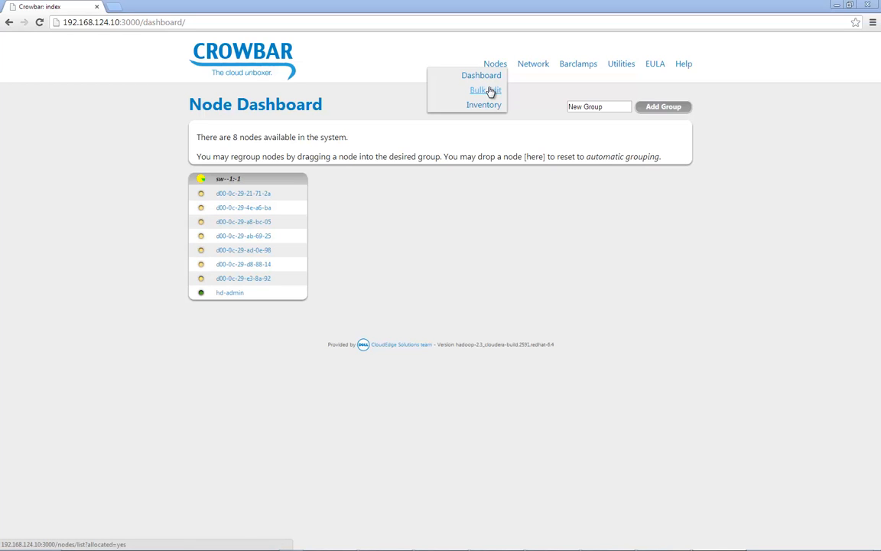
left_click(491, 90)
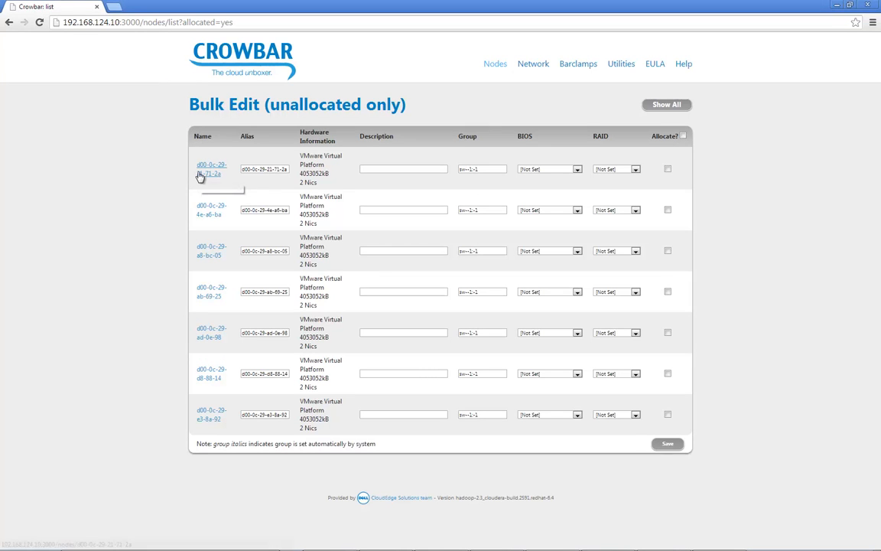
left_click(255, 168)
triple_click(254, 168)
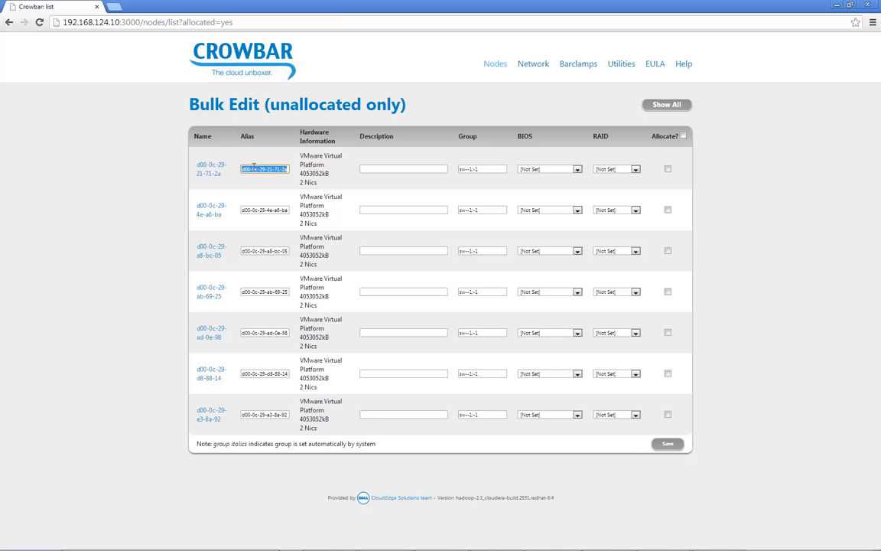
type("hd-edge")
- Set the hd-edge node's BIOS to Hadoop Infrastructure and its RAID to Single RAID 10, and mark it for allocation
key("Tab")
key("Tab")
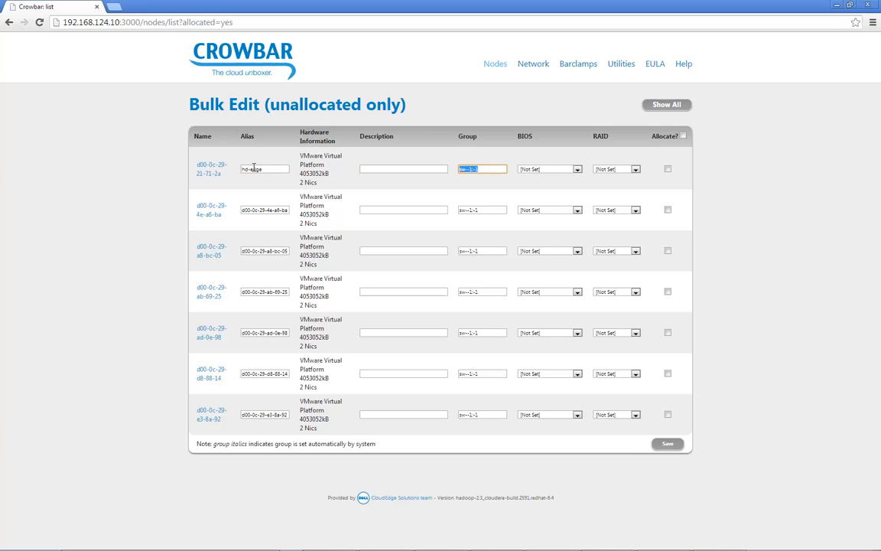
key("Tab")
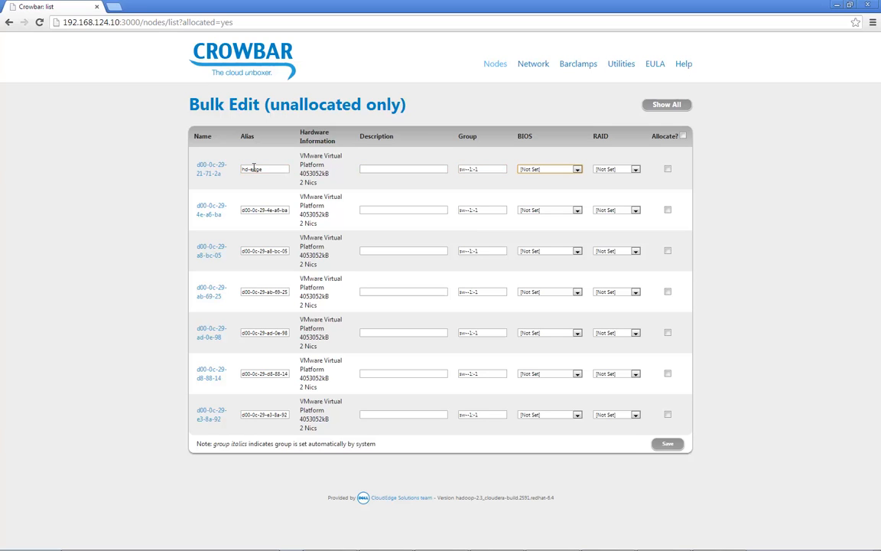
left_click(564, 172)
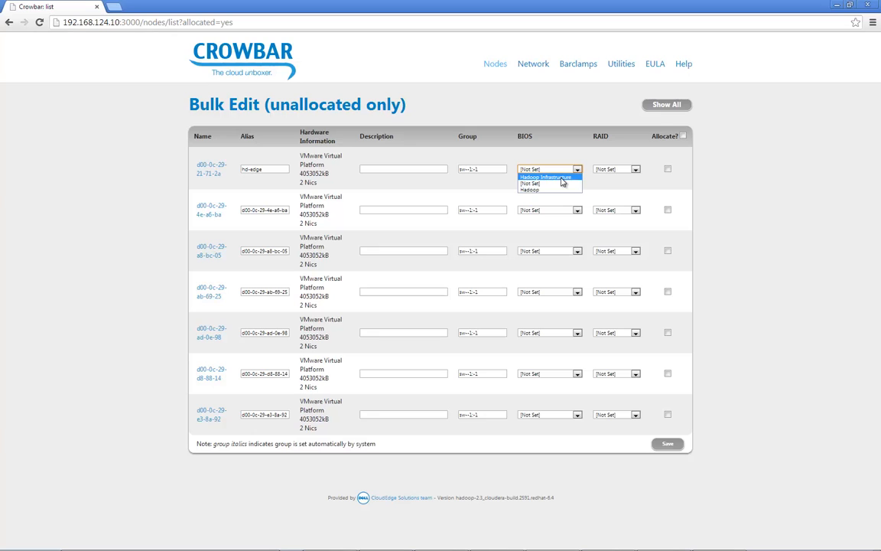
left_click(563, 178)
left_click(616, 170)
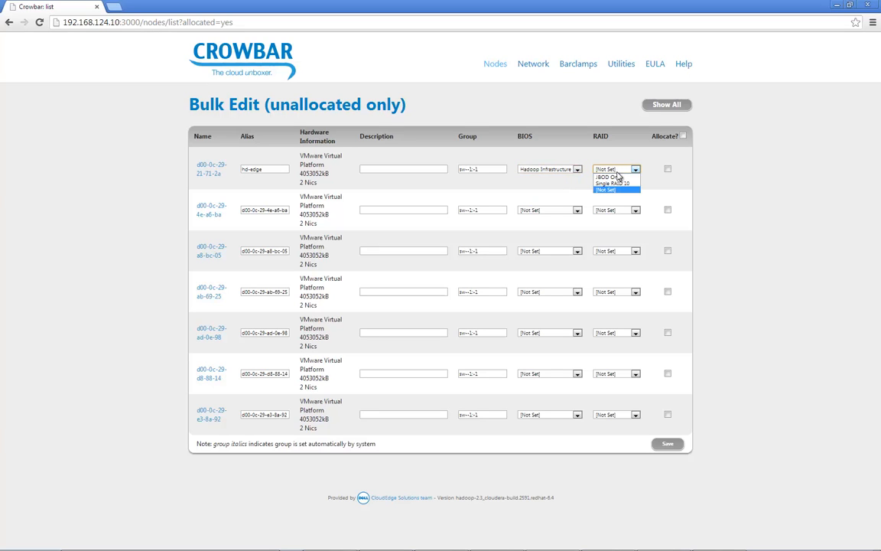
left_click(620, 184)
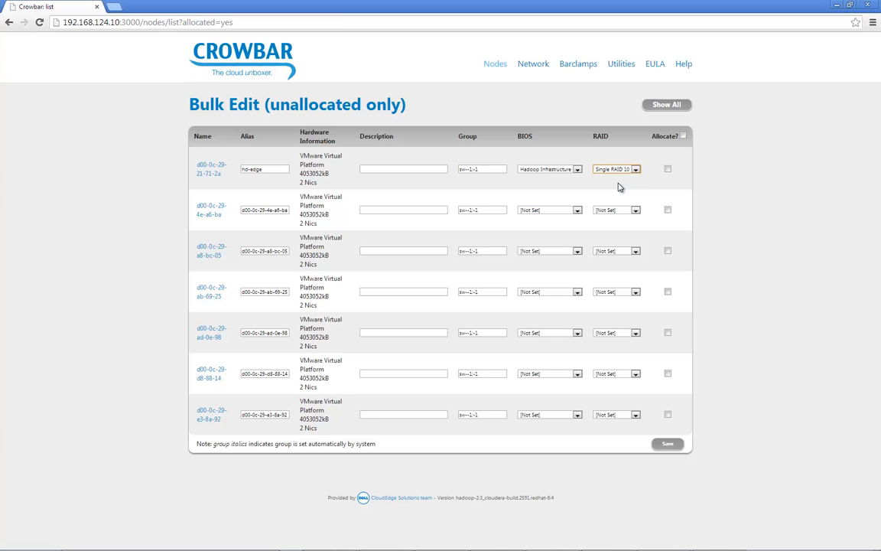
left_click(668, 169)
- Give node d00-0c-29-4e-a6-ba the alias hd-master, BIOS Hadoop Infrastructure and RAID Single RAID 10, and mark it for allocation
key("Tab")
key("Tab")
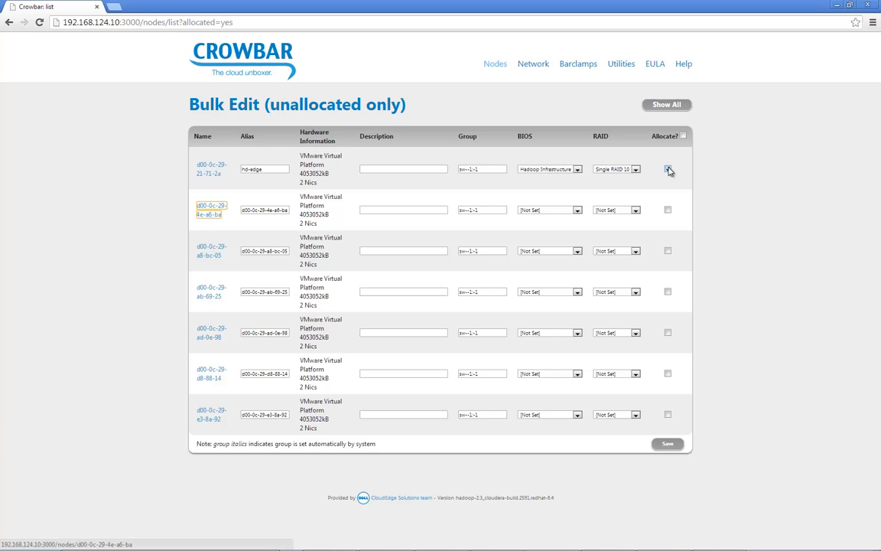
type("hd-master")
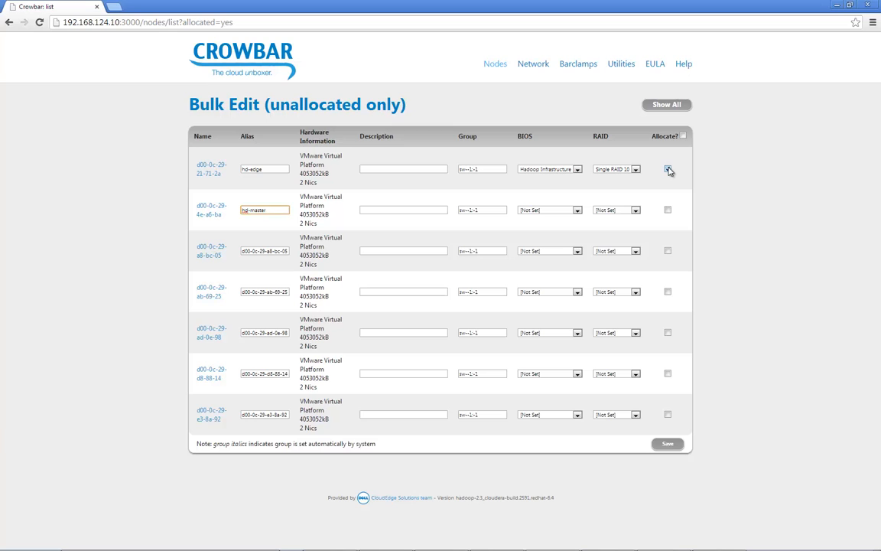
key("Tab")
key("Tab")
key("Tab")
key("Down")
key("Tab")
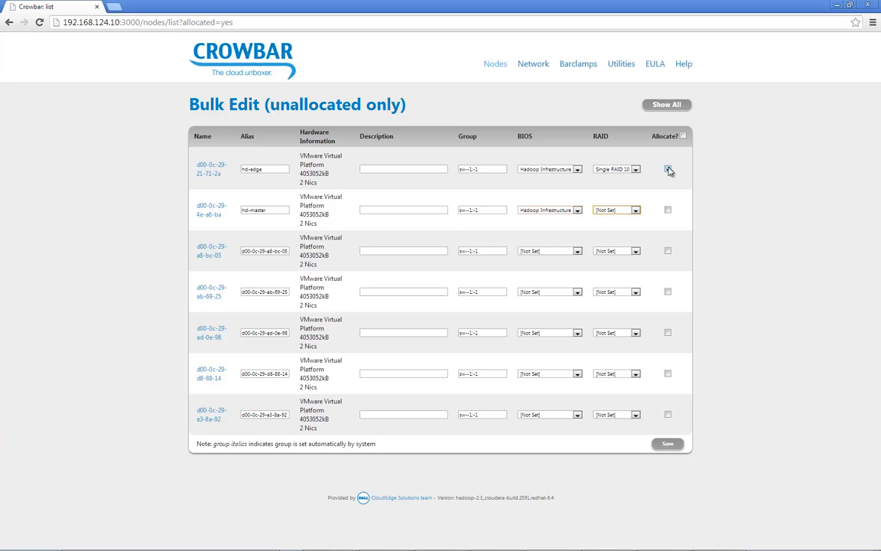
key("Down")
key("Tab")
key("Tab")
key("Tab")
- Give node d00-0c-29-a8-bc-05 the alias hd-secondary, BIOS Hadoop Infrastructure and RAID Single RAID 10, and mark it for allocation
type("hd-")
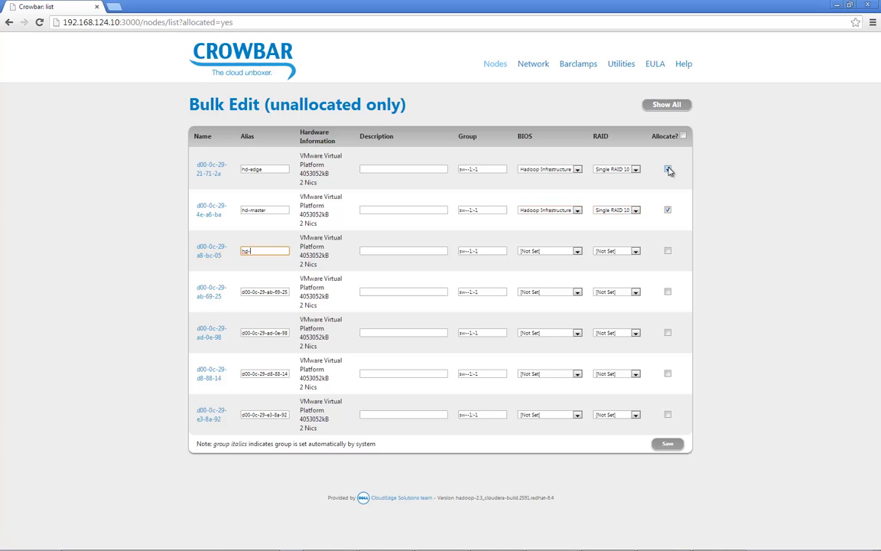
type("secondary")
key("Tab")
key("Tab")
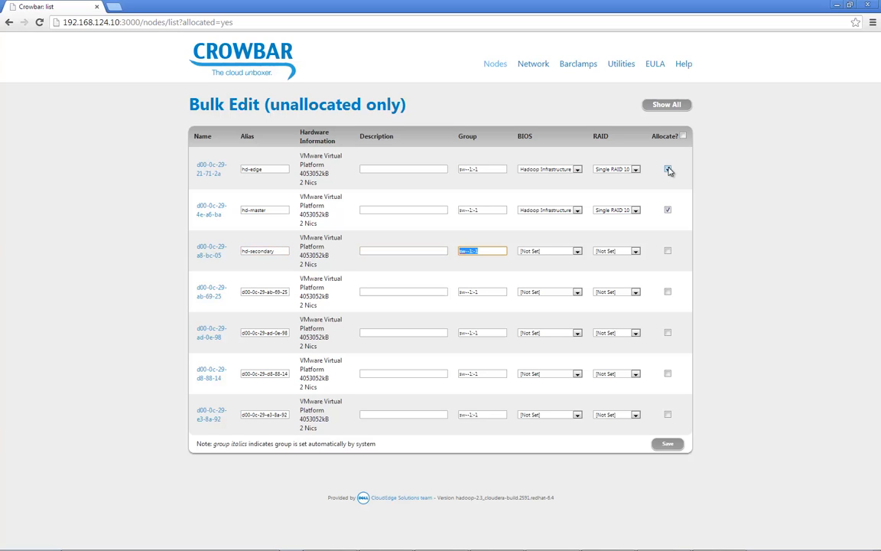
key("Tab")
key("Down")
key("Tab")
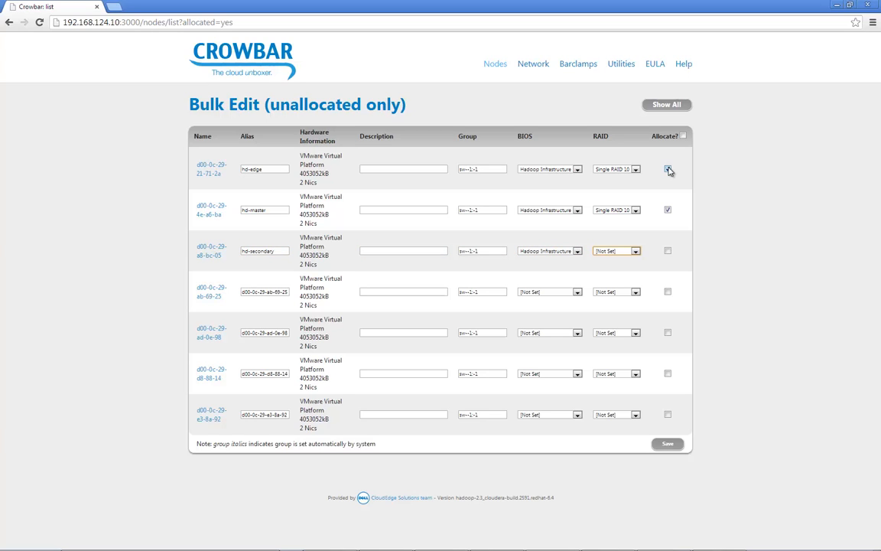
key("Down")
key("Tab")
key("Tab")
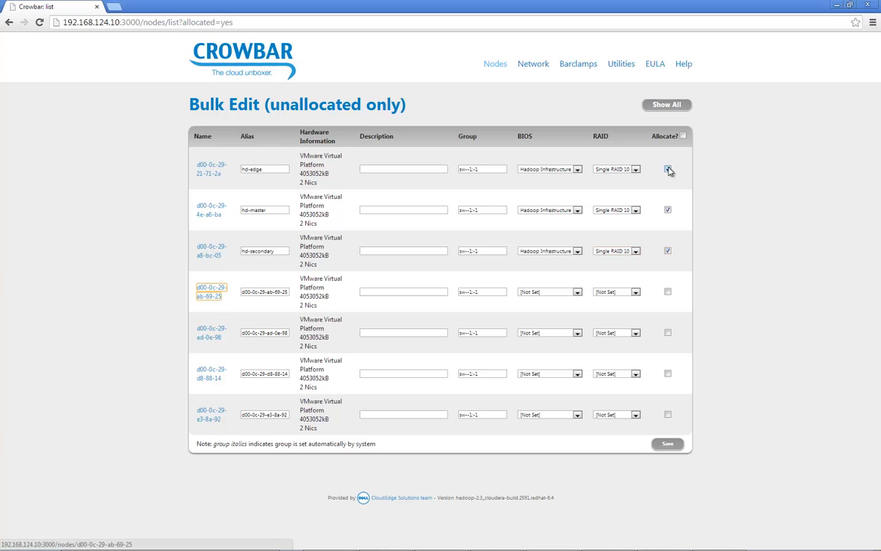
- Give node d00-0c-29-ab-69-25 the alias hd-ha, BIOS Hadoop Infrastructure and RAID Single RAID 10, and mark it for allocation
key("Tab")
type("hd-")
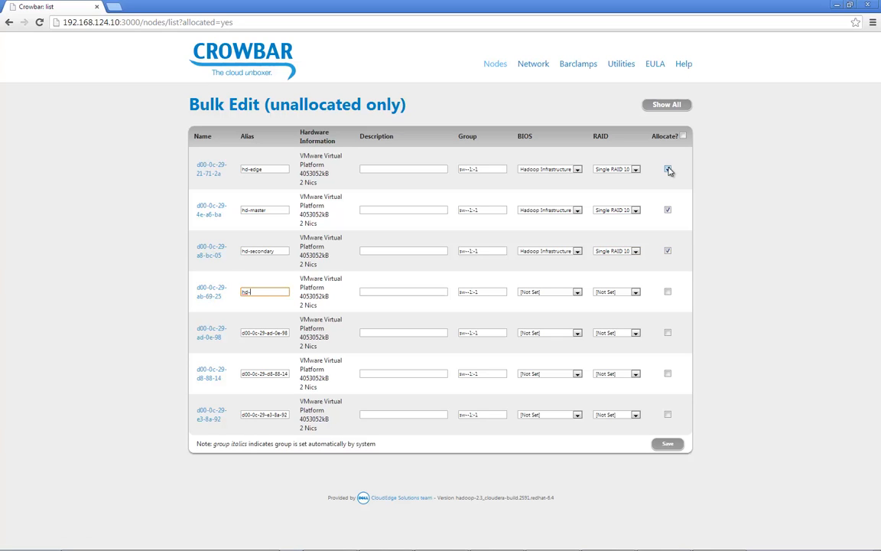
type("ha")
key("Tab")
key("Tab")
key("Tab")
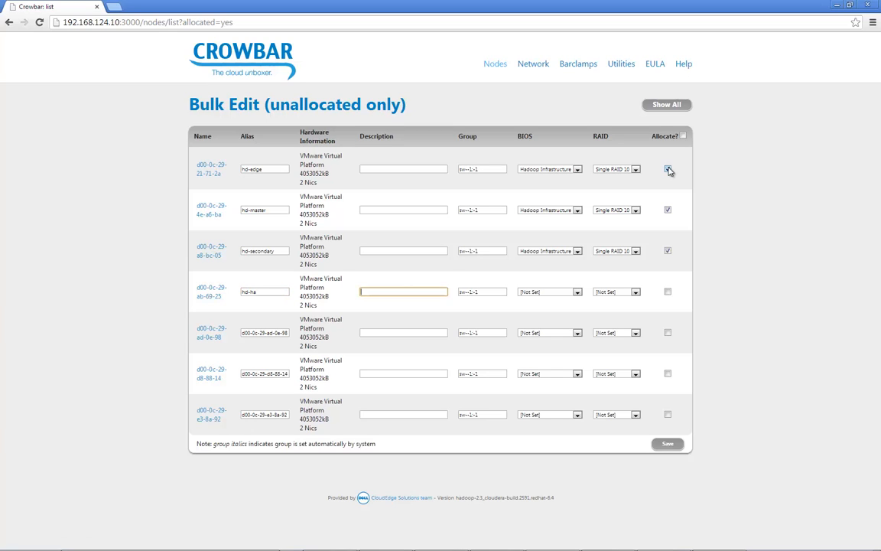
key("h")
key("Down")
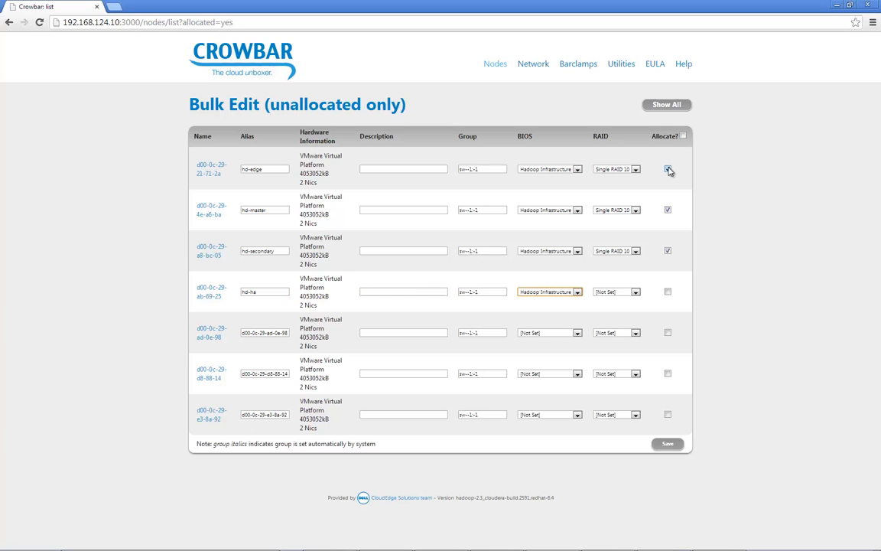
key("Tab")
key("s")
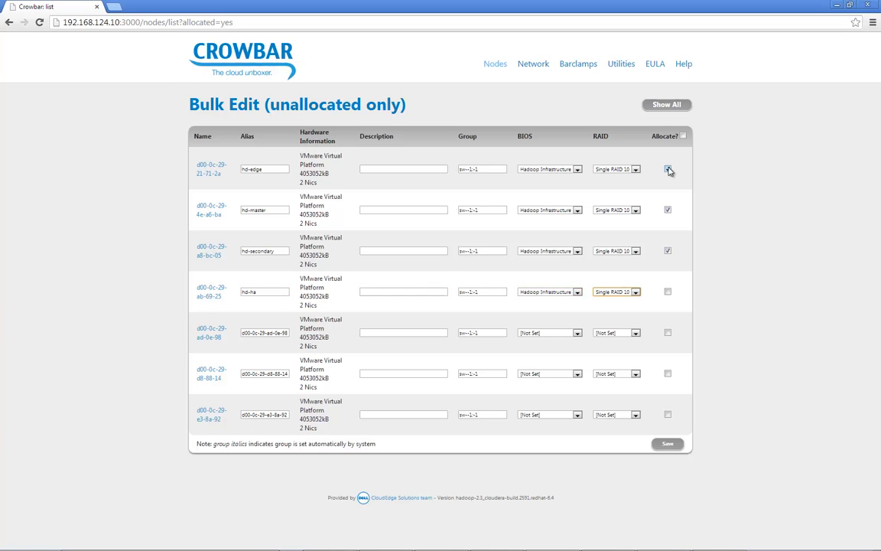
key("Tab")
key("space")
- Give node d00-0c-29-ad-0e-98 the alias hd-data1, BIOS Hadoop and RAID JBOD Only, and mark it for allocation
key("Tab")
key("Tab")
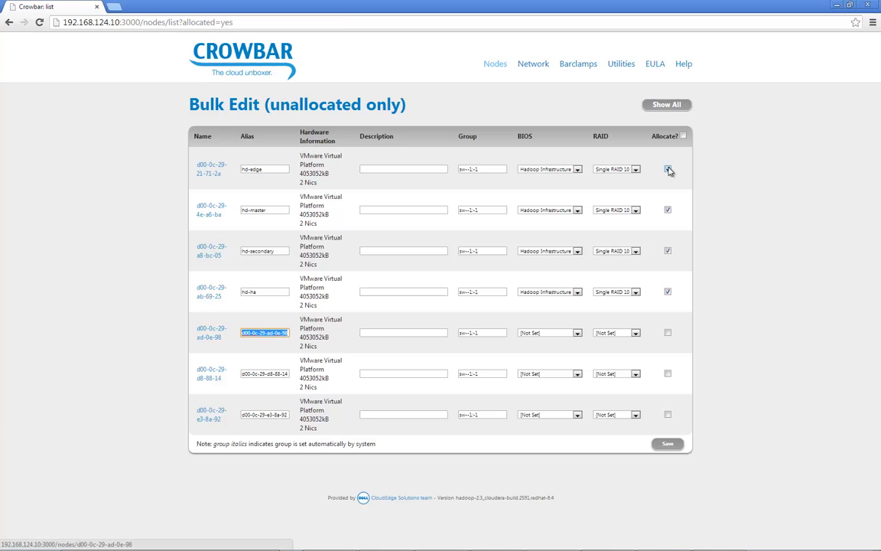
type("h")
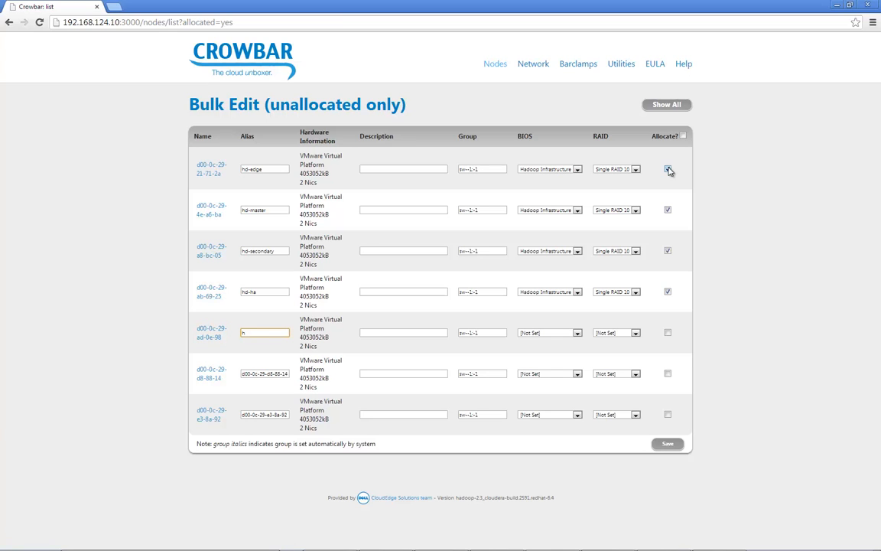
type("d-data1")
key("Tab")
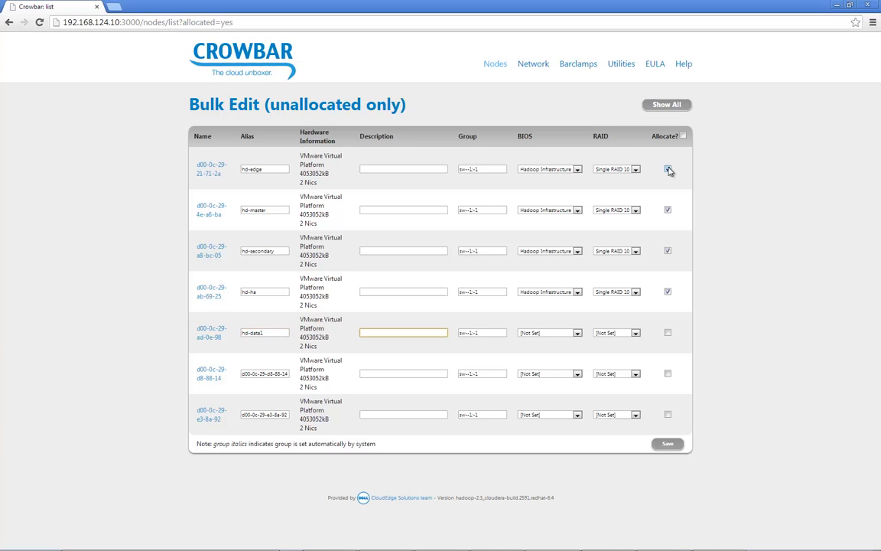
key("Tab")
key("Tab")
type("h")
key("Tab")
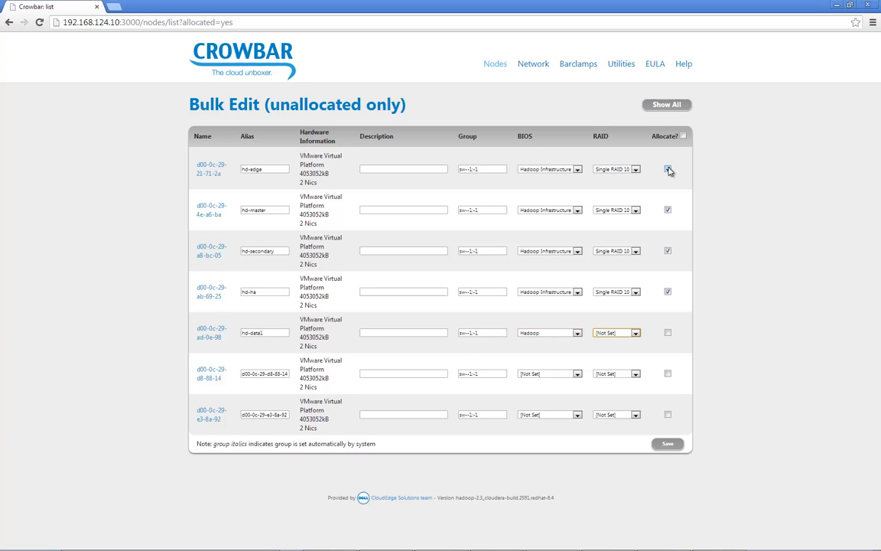
type("j")
key("Tab")
key("Tab")
- Give node d00-0c-29-d8-88-14 the alias hd-data2, BIOS Hadoop and RAID JBOD Only, and mark it for allocation
key("Tab")
type("hd")
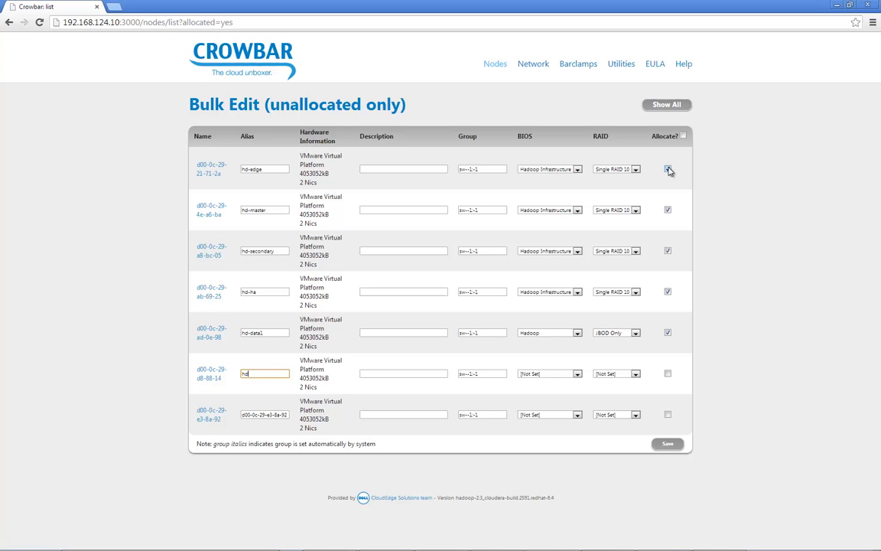
type("-data2")
key("Tab")
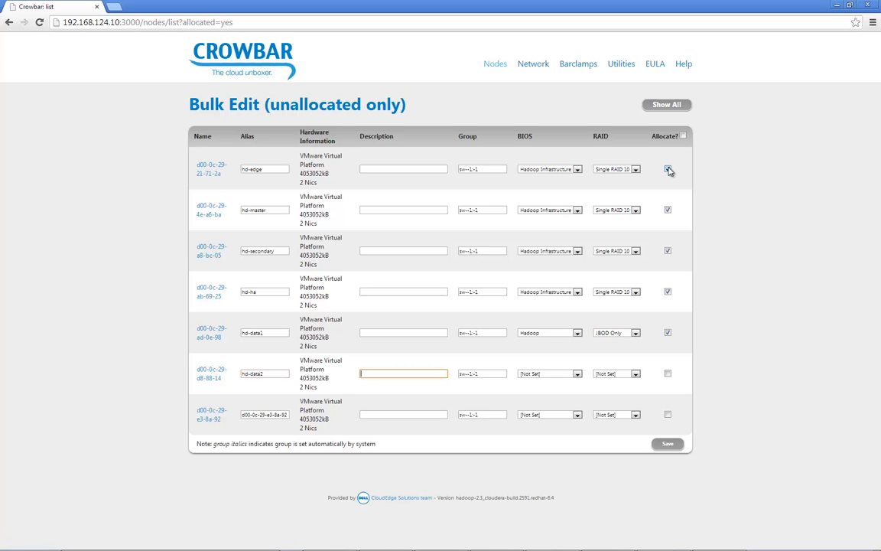
key("Tab")
key("Tab")
type("h")
key("Tab")
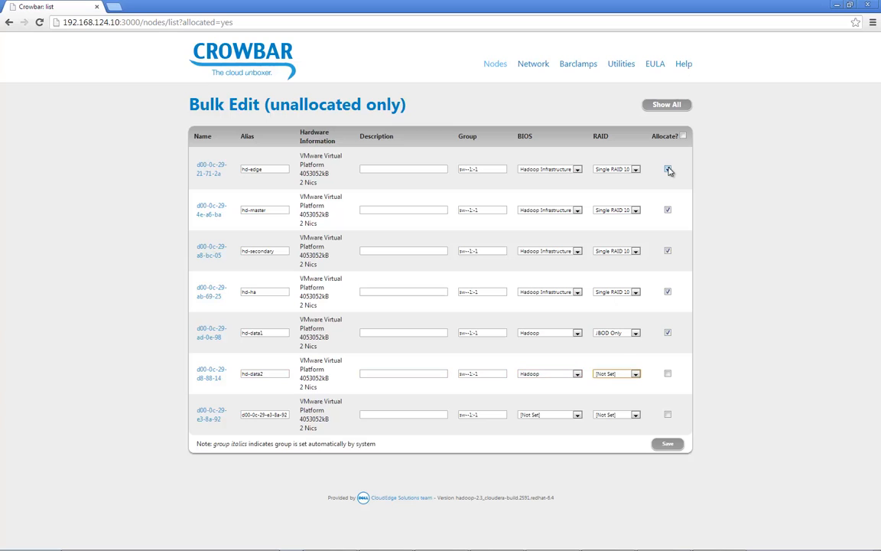
key("j")
key("Tab")
key("Tab")
key("Tab")
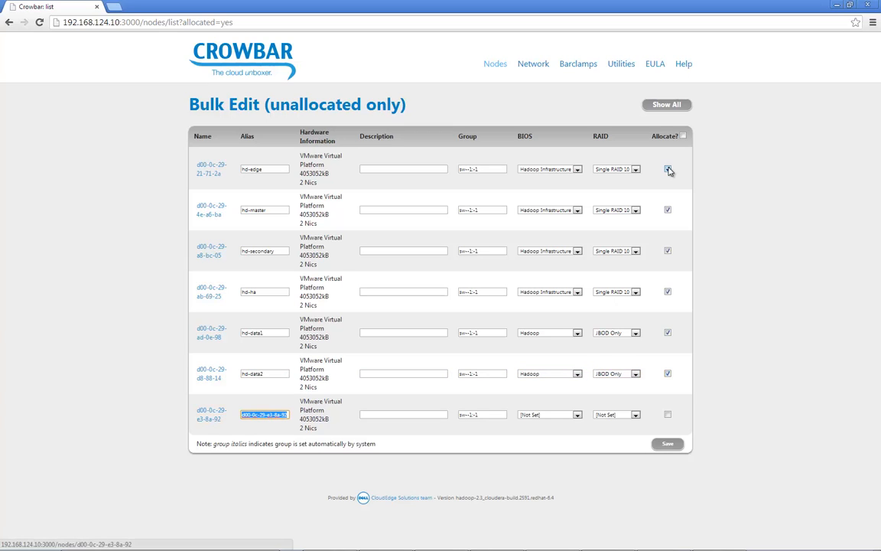
- Give node d00-0c-29-e3-8a-92 the alias hd-data3, BIOS Hadoop and RAID JBOD Only, and mark it for allocation
type("hd-data3")
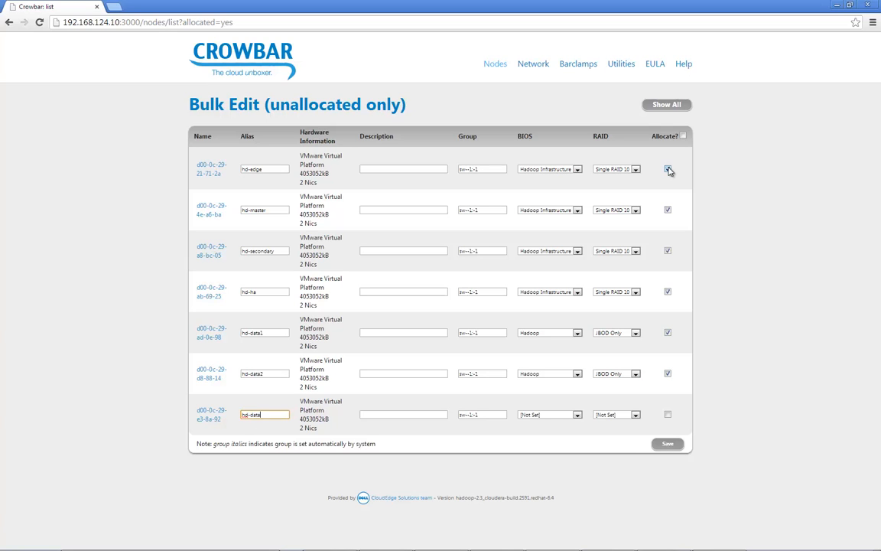
key("Tab")
key("Tab")
key("Tab")
key("h")
key("Tab")
key("j")
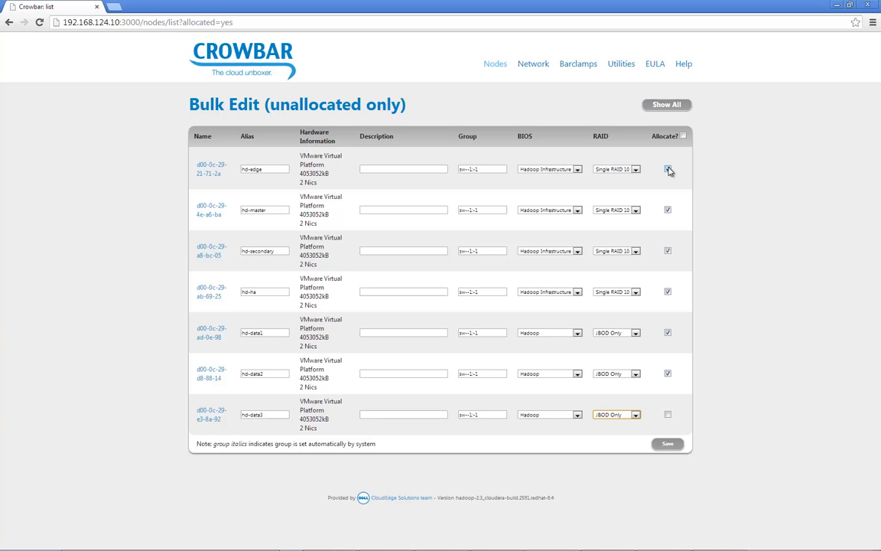
left_click(667, 415)
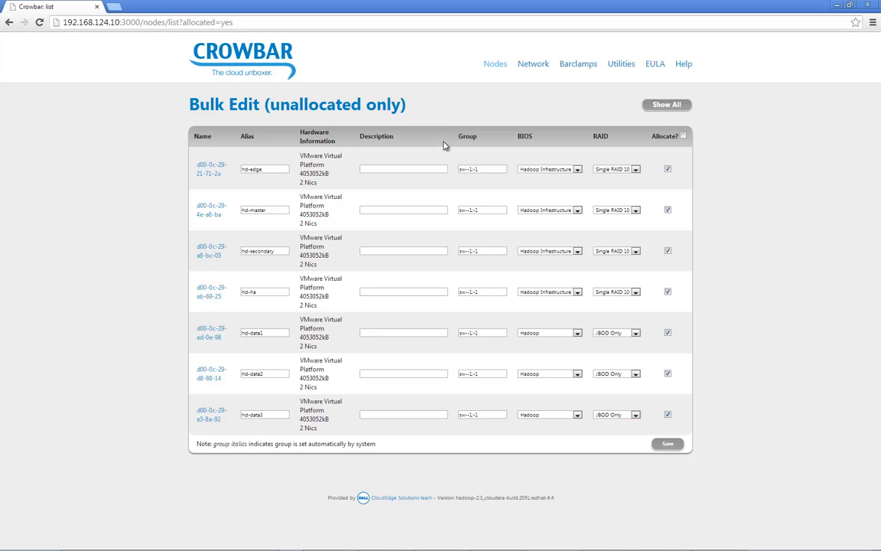
- Save the bulk edits for all listed nodes and return to the node dashboard
left_click(489, 169)
left_click(665, 444)
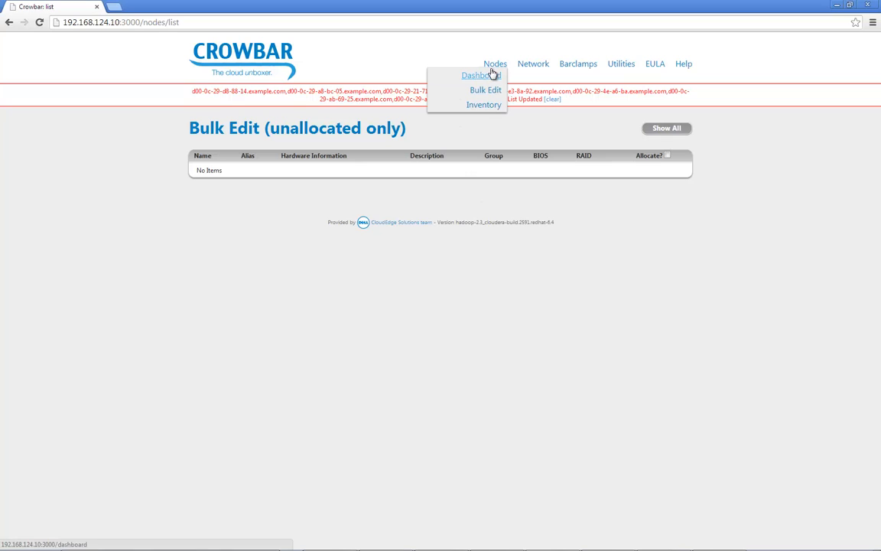
left_click(492, 74)
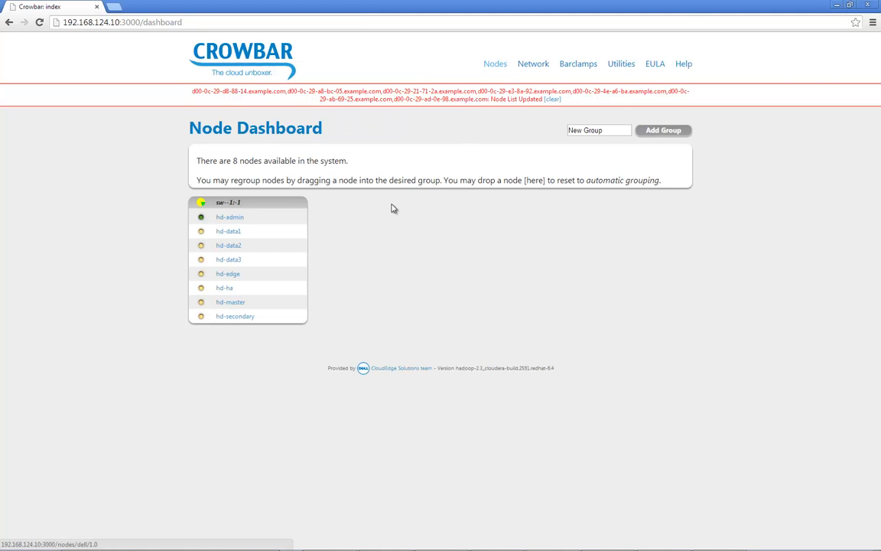
- Check the node status indicators on the dashboard and view the details of the hd-edge node
mouse_move(204, 231)
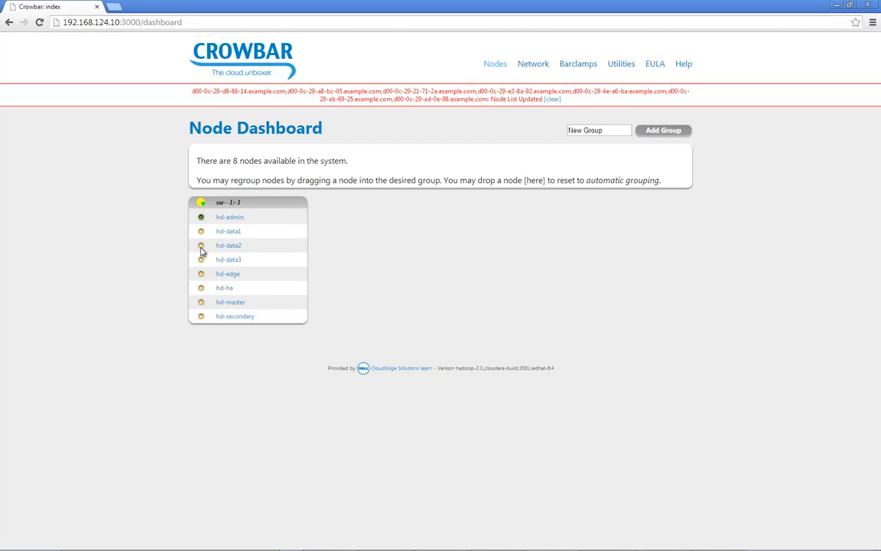
mouse_move(202, 250)
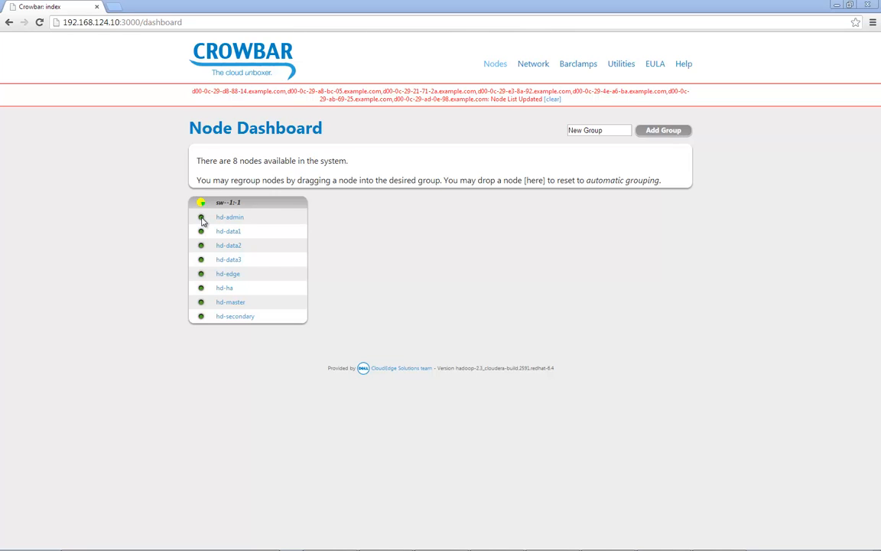
left_click(222, 273)
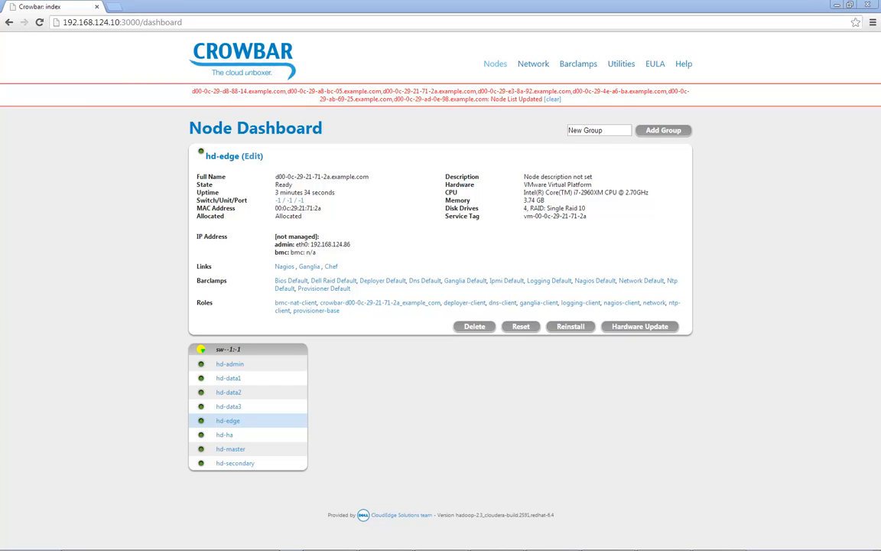
- Create a Clouderamanager proposal named "proposal" in the Apache Hadoop barclamps
mouse_move(572, 67)
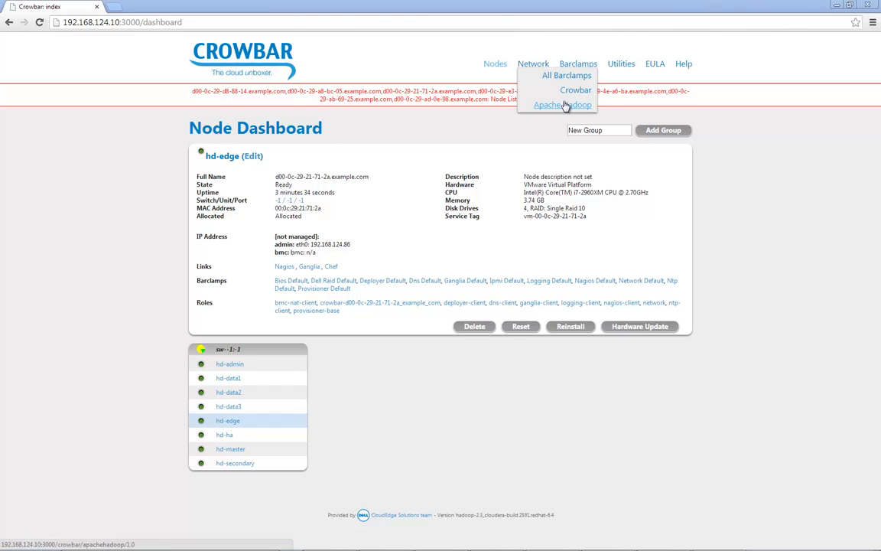
left_click(565, 106)
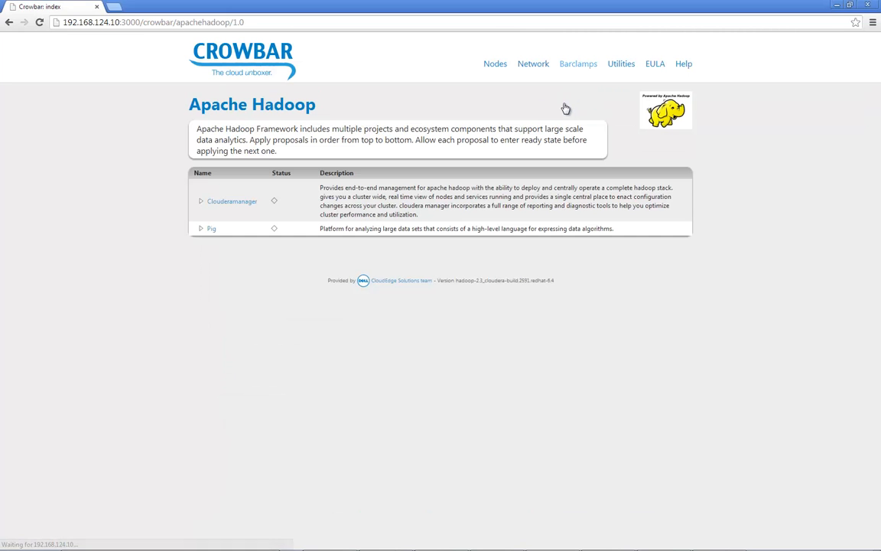
left_click(229, 202)
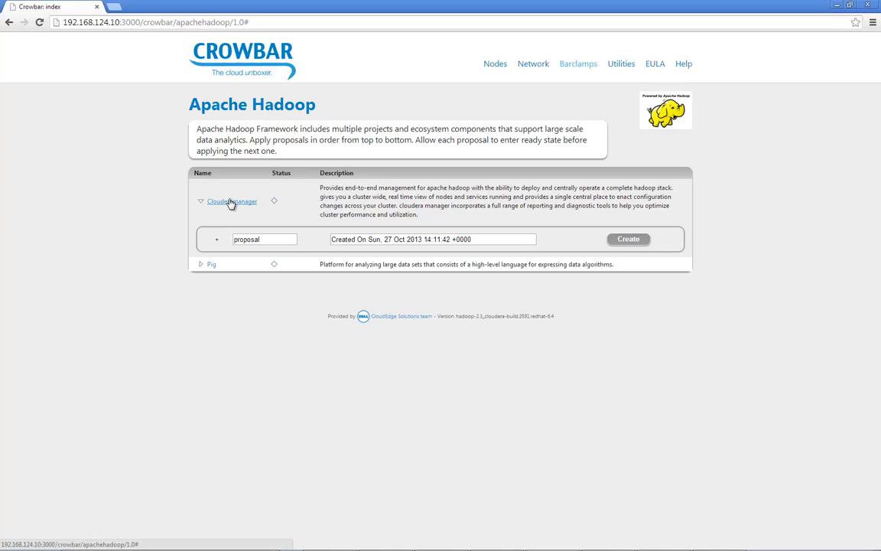
left_click(266, 239)
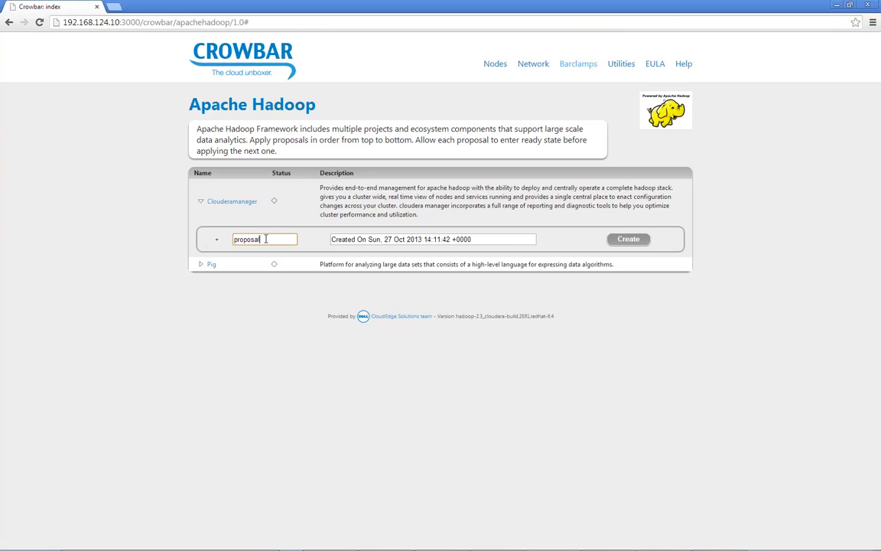
left_click(630, 240)
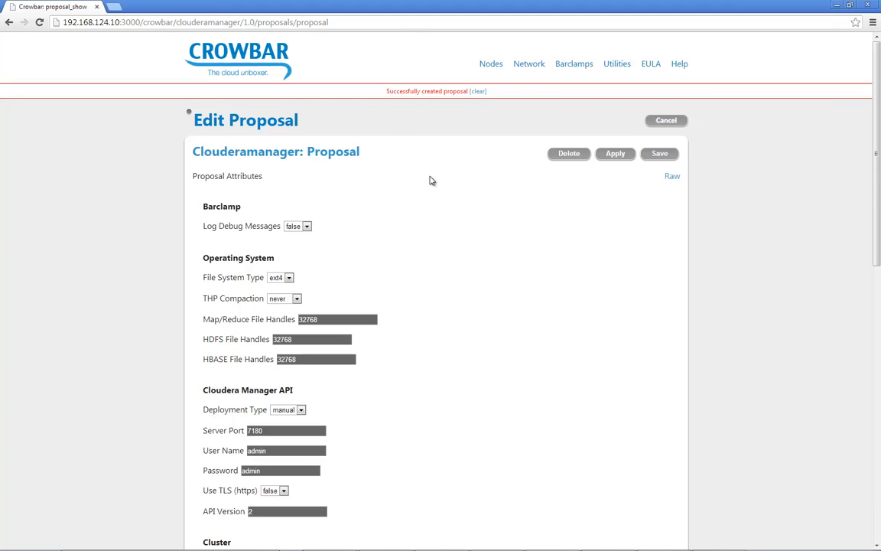
- Choose ext4 as the proposal's File System Type and set the Cloudera Manager API Deployment Type to auto
scroll(431, 179, "down", 1)
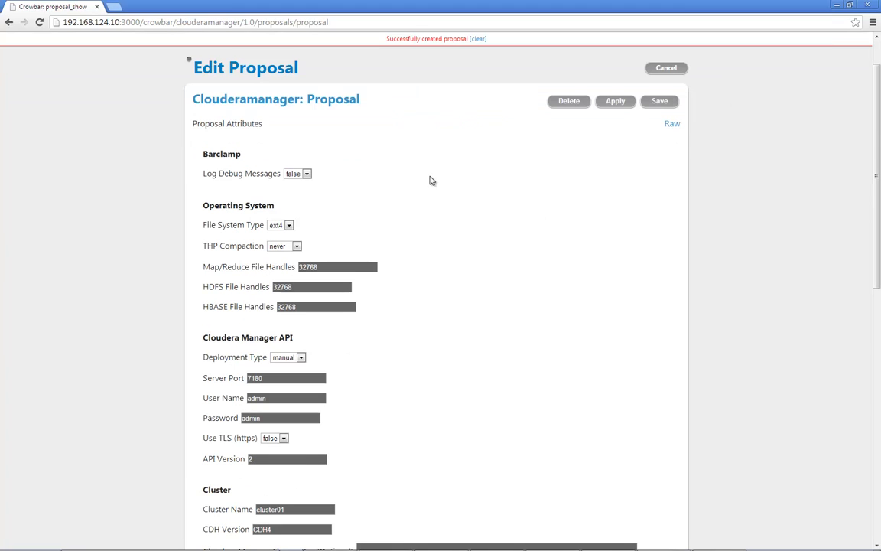
left_click(288, 226)
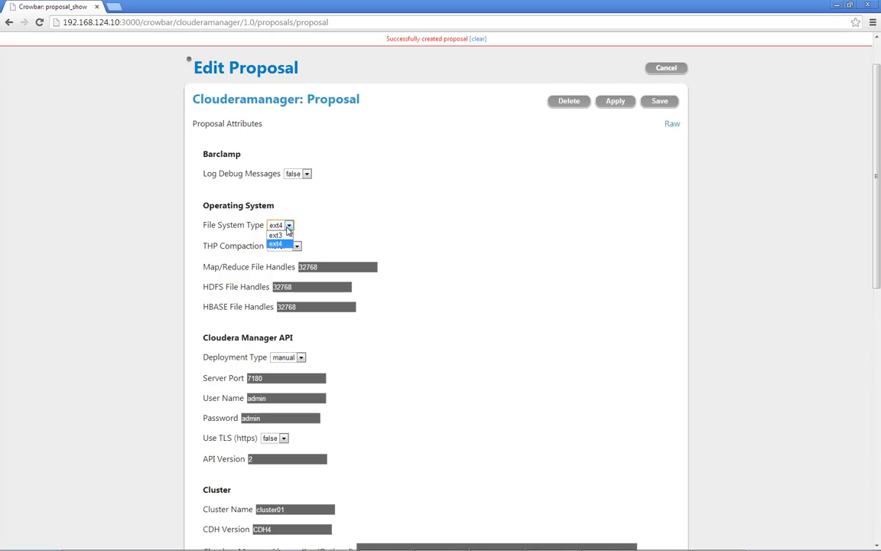
left_click(288, 226)
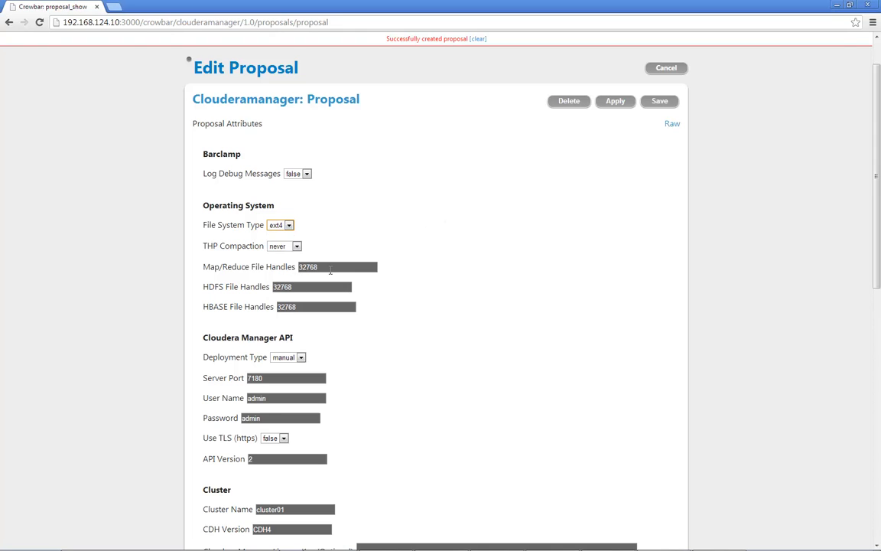
scroll(413, 219, "down", 1)
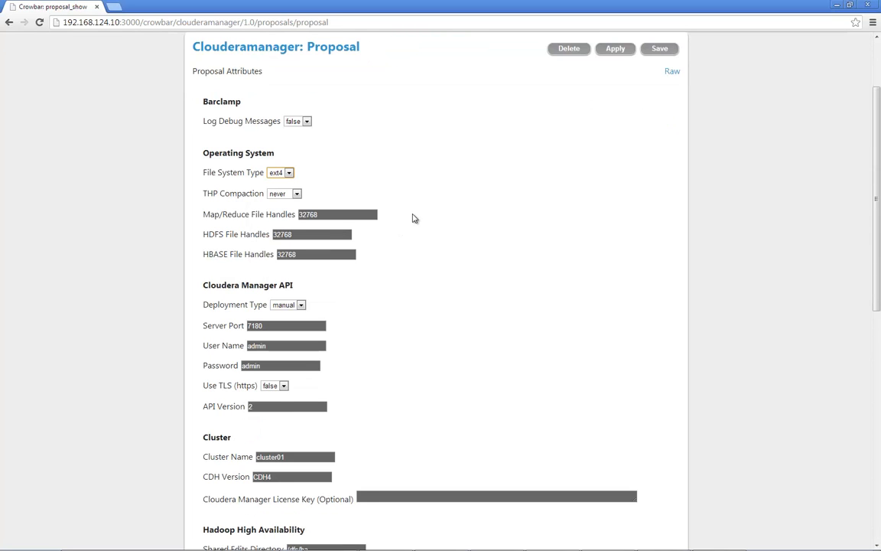
scroll(413, 218, "down", 2)
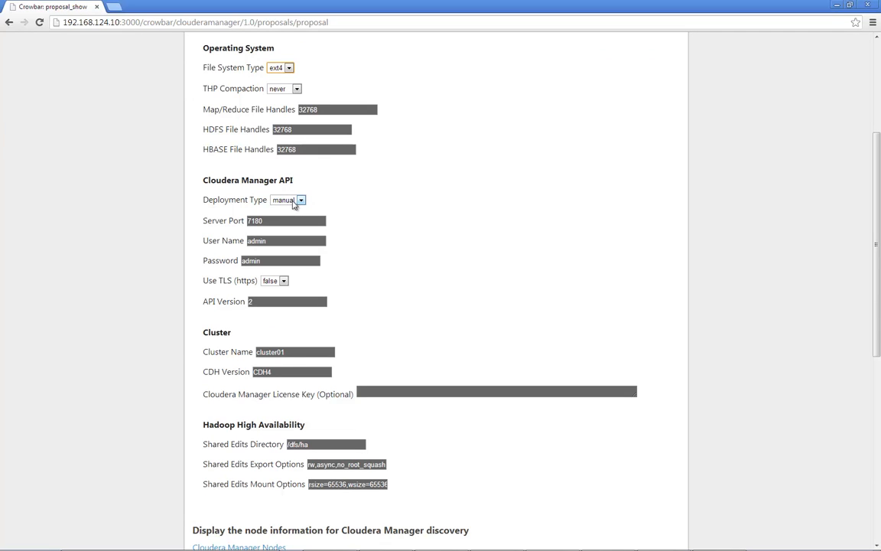
left_click(294, 200)
- Remove every node from the Clouderamanager server, namenode, datanode and edgenode roles, leaving only hd-admin in the cb-adminnode role
scroll(464, 198, "down", 2)
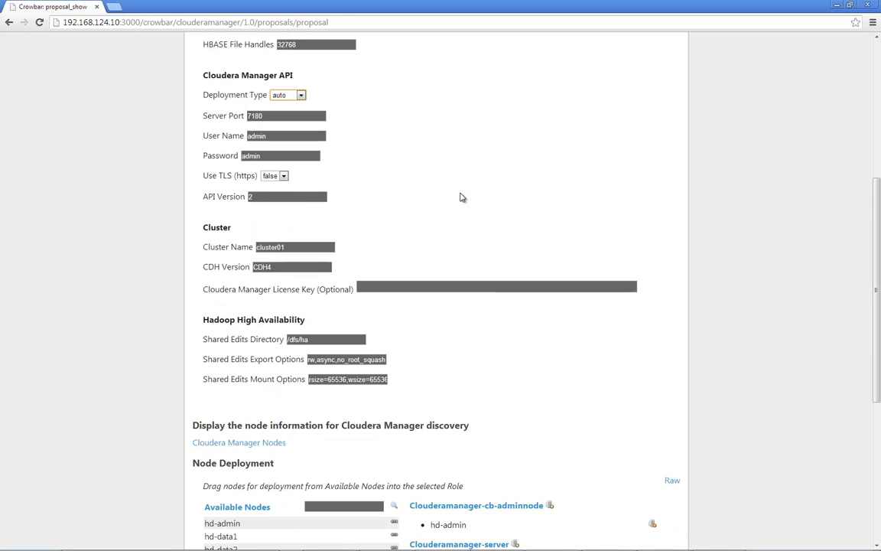
scroll(461, 197, "down", 5)
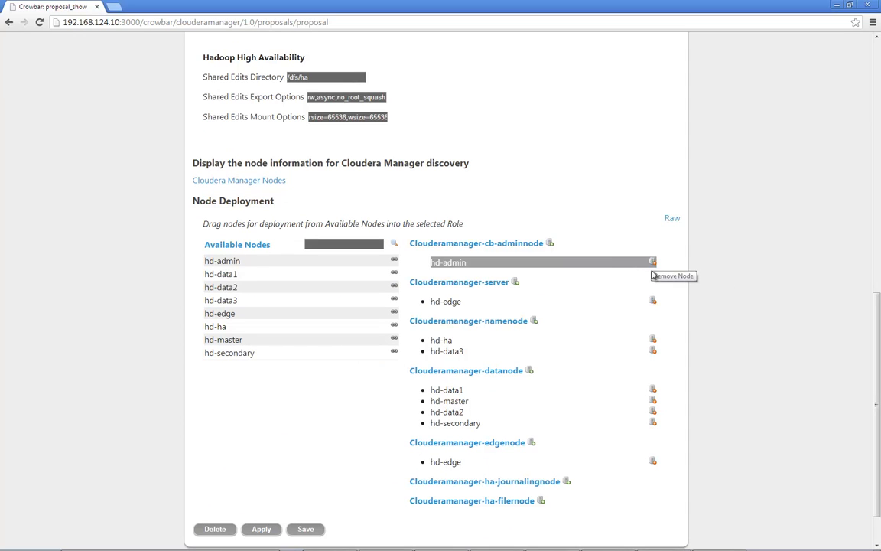
left_click(653, 301)
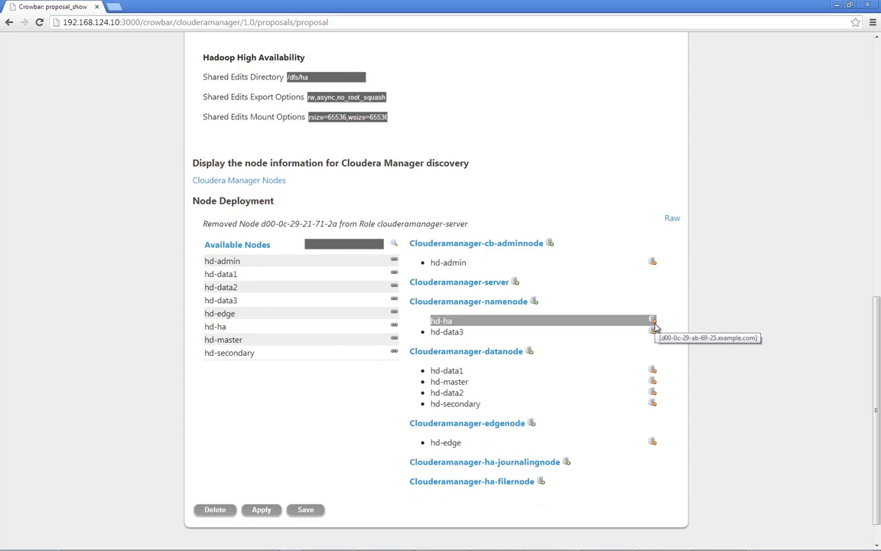
left_click(654, 332)
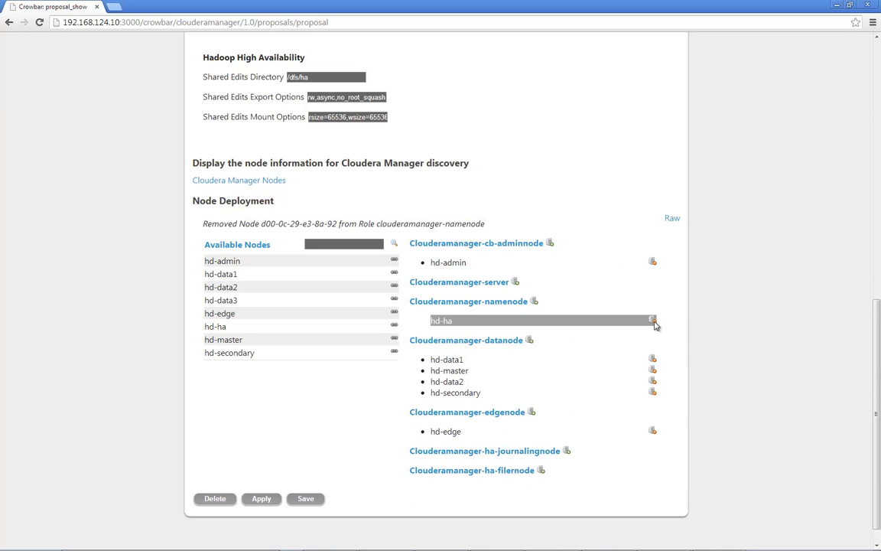
left_click(654, 325)
left_click(653, 341)
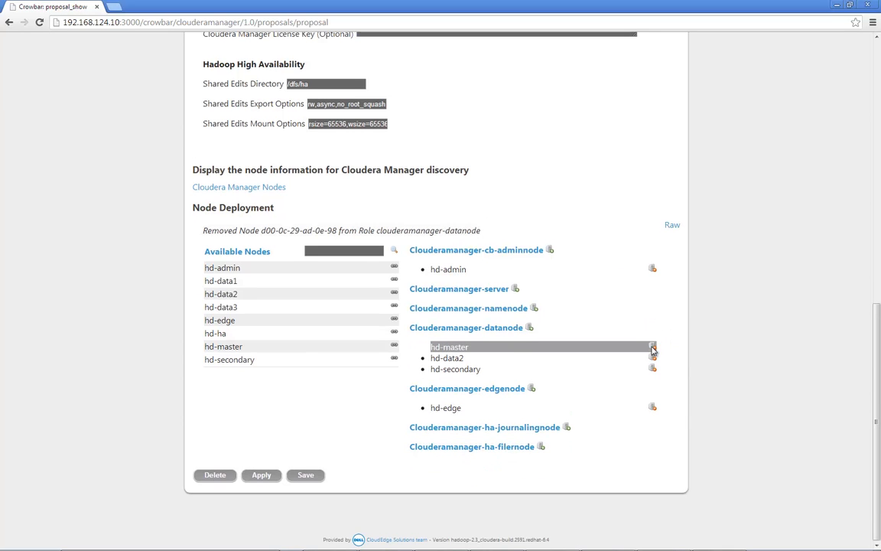
left_click(653, 348)
left_click(653, 359)
left_click(653, 370)
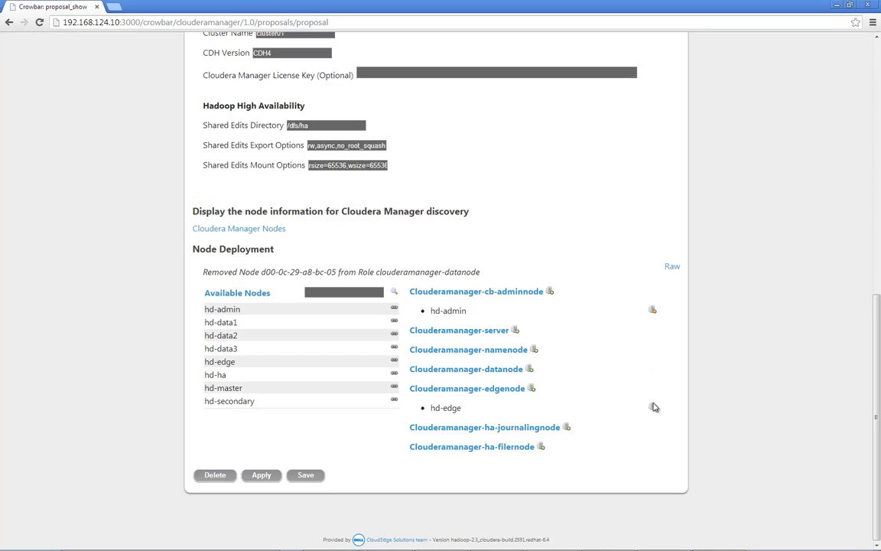
left_click(652, 407)
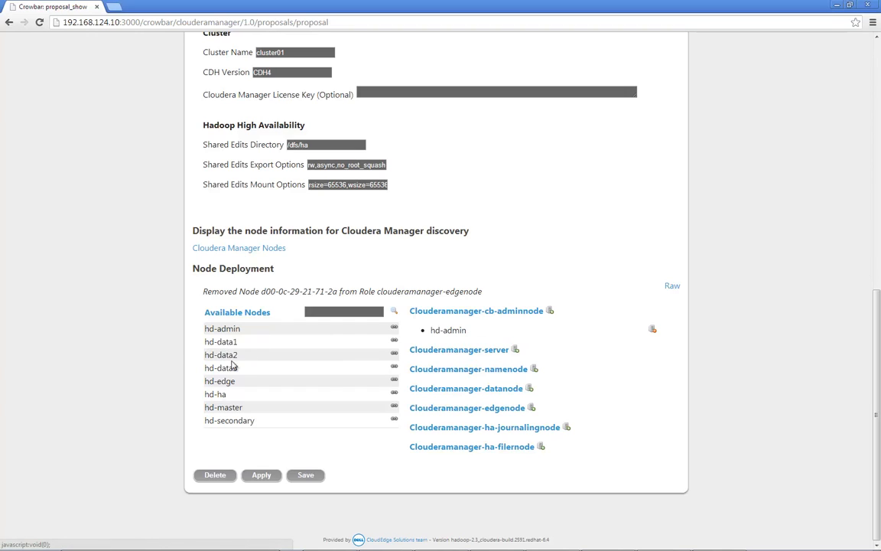
- Assign hd-edge to the Clouderamanager-server role, and hd-master and hd-secondary to the Clouderamanager-namenode role
left_click_drag(224, 382, 453, 353)
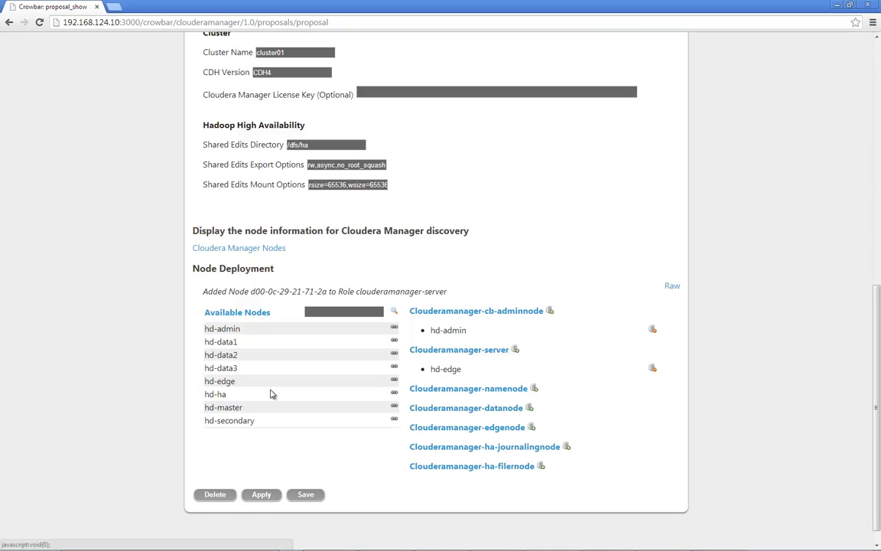
left_click_drag(233, 407, 441, 389)
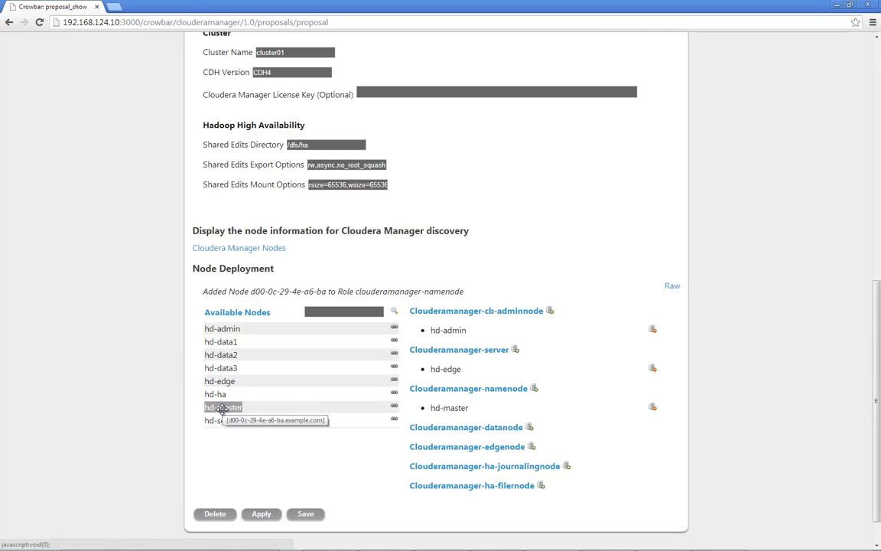
left_click_drag(222, 421, 467, 393)
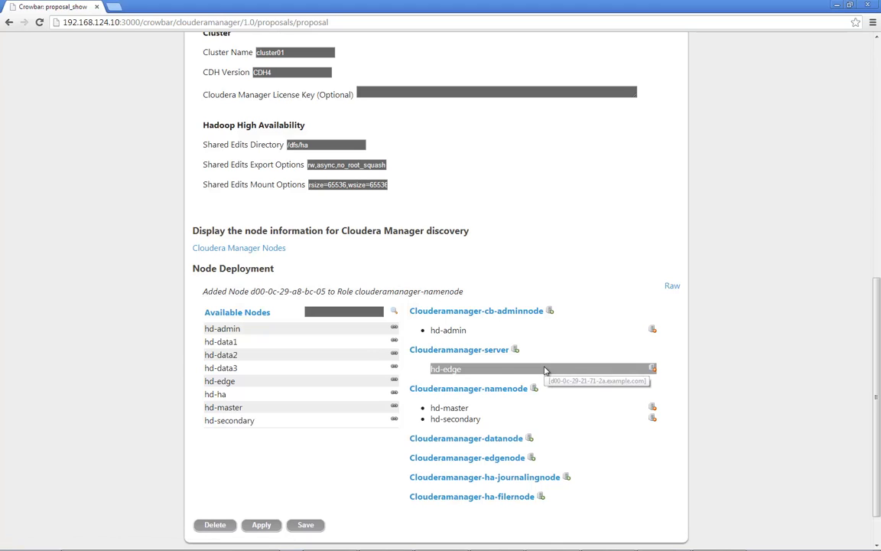
- Assign hd-data1, hd-data2 and hd-data3 to the Clouderamanager-datanode role
left_click_drag(228, 342, 459, 440)
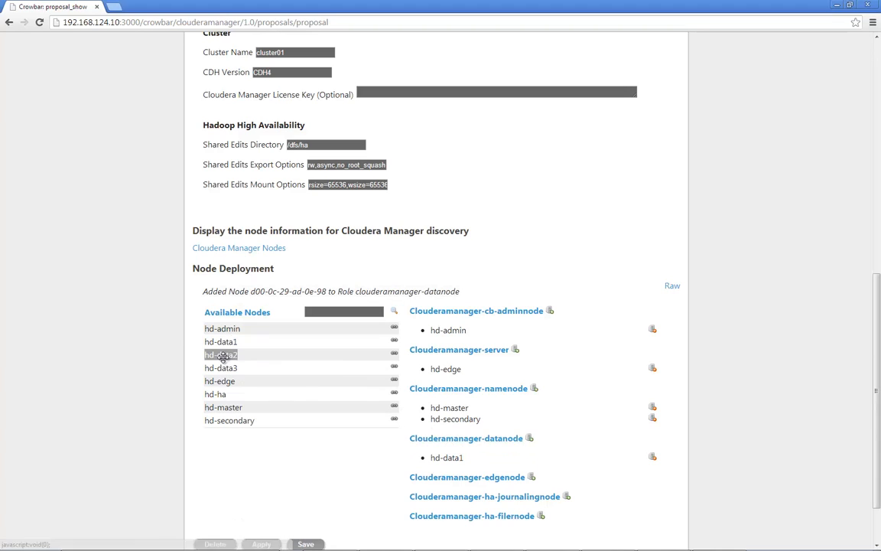
left_click_drag(232, 355, 444, 442)
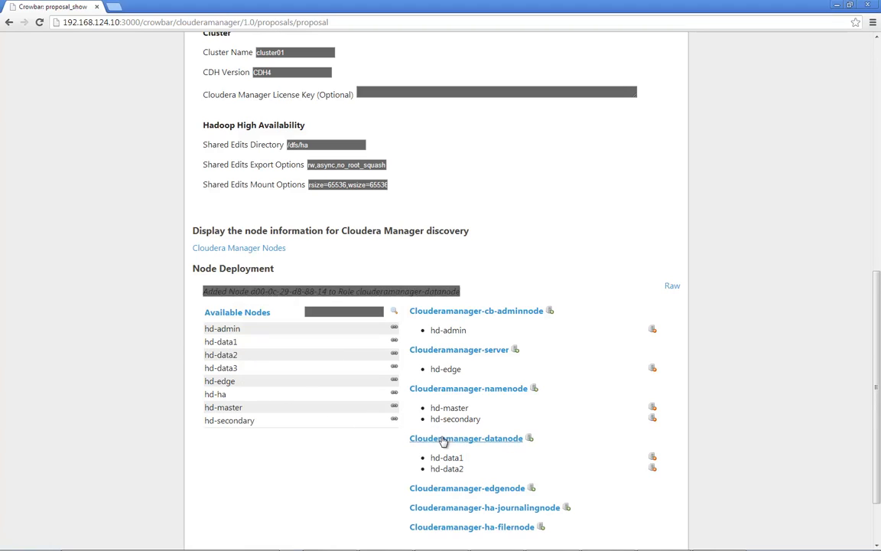
left_click_drag(229, 368, 459, 448)
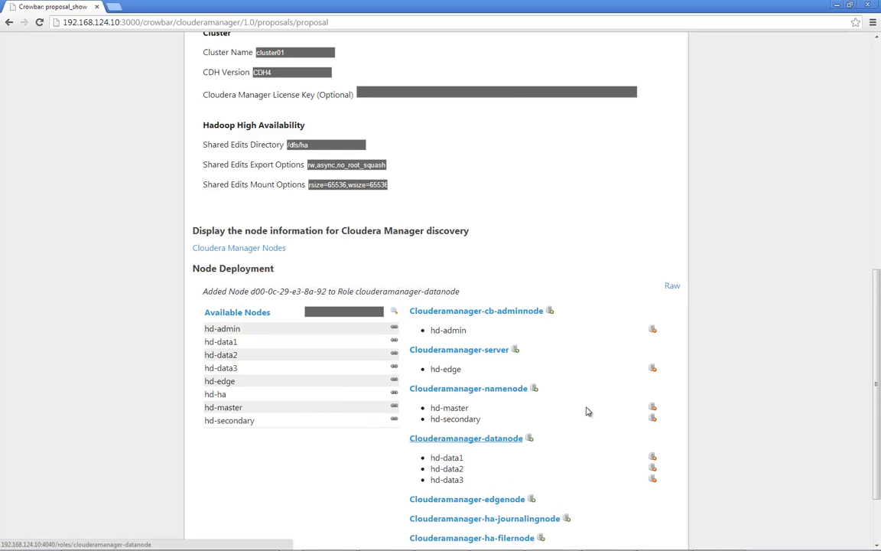
- Assign hd-edge to the Clouderamanager-edgenode role and hd-ha to the Clouderamanager-ha-journalingnode role, and apply the proposal
scroll(590, 352, "down", 2)
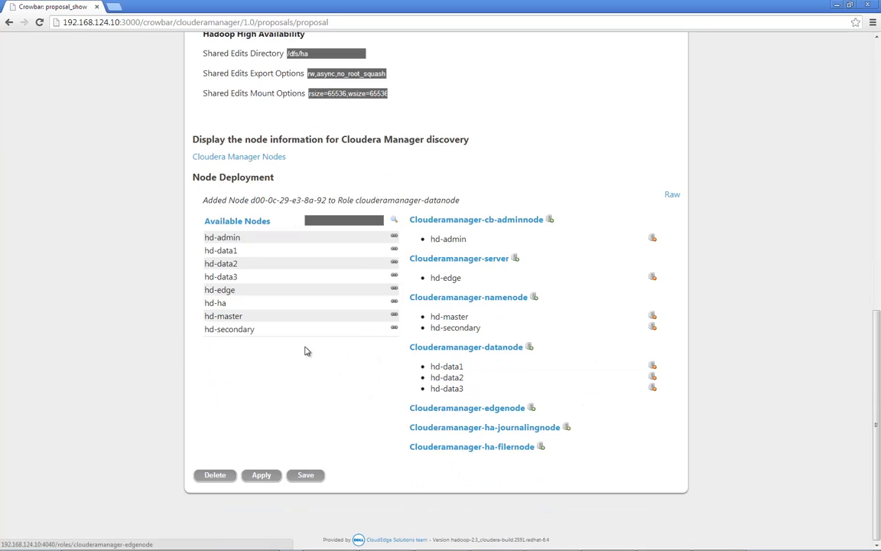
left_click_drag(219, 291, 455, 414)
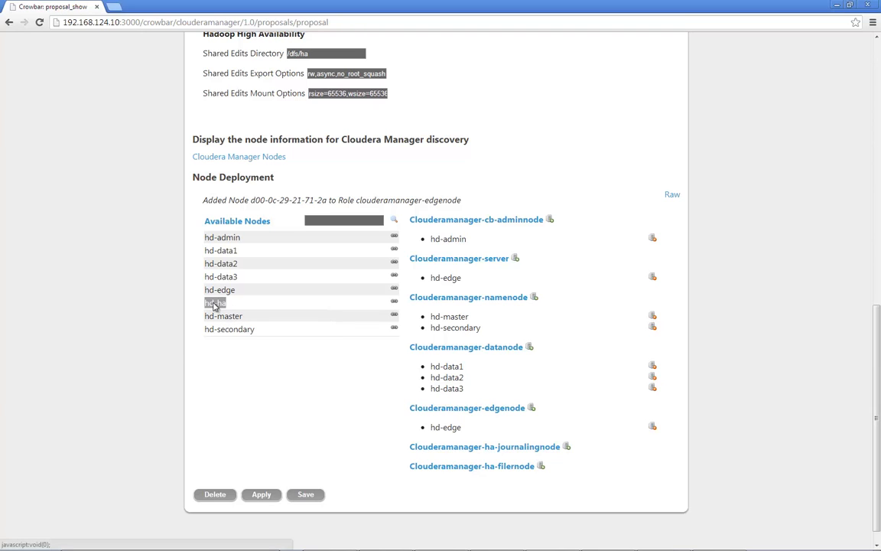
left_click_drag(214, 306, 475, 455)
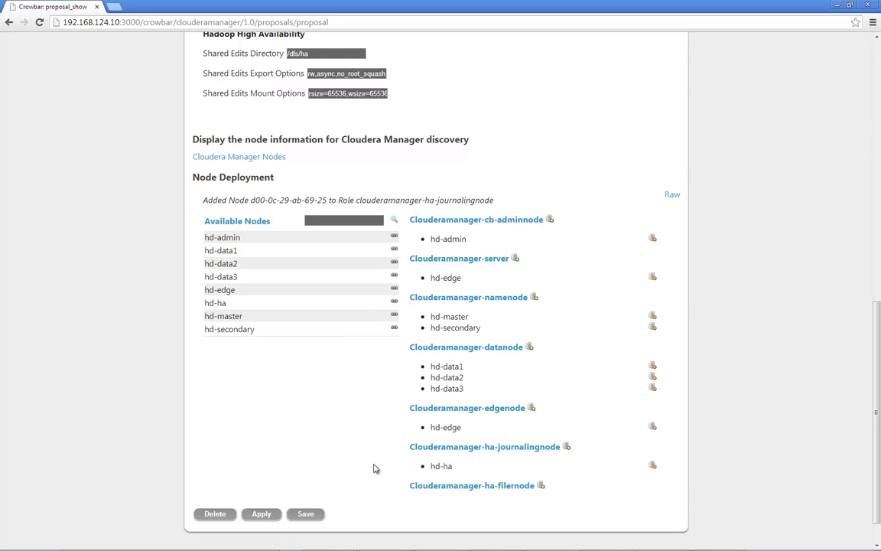
left_click(261, 514)
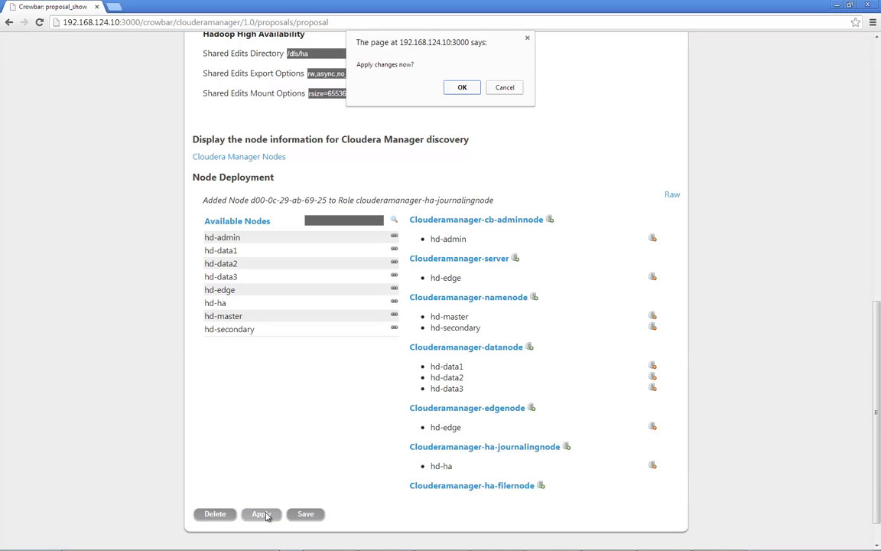
left_click(462, 87)
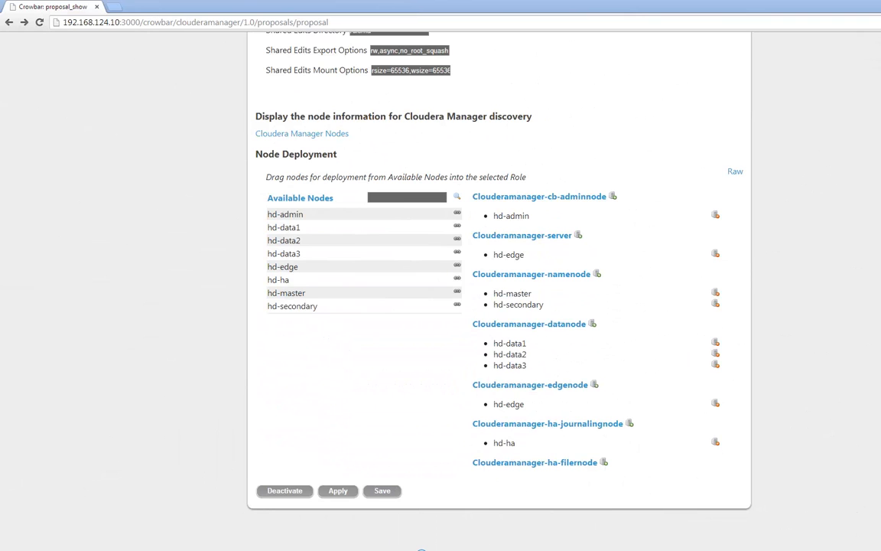
- Return to the node dashboard and view the details, links and roles of the hd-edge node
scroll(499, 291, "up", 8)
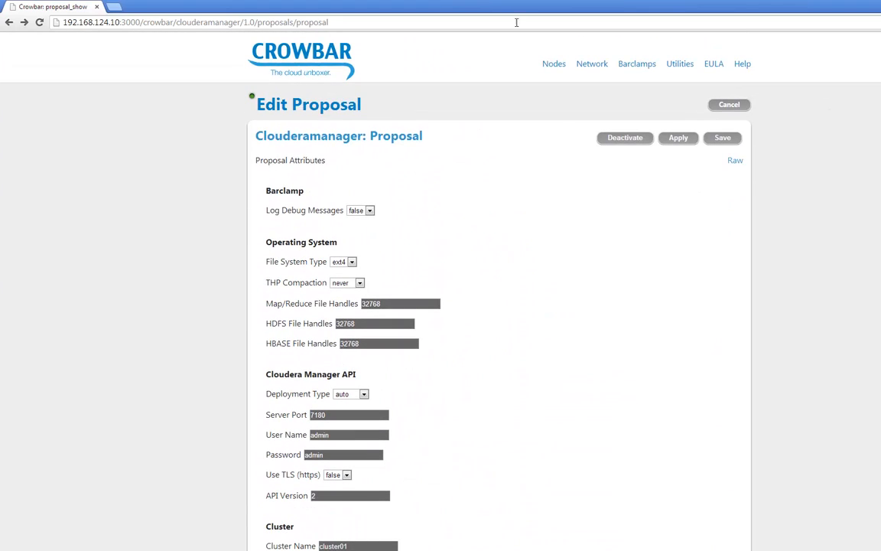
mouse_move(556, 67)
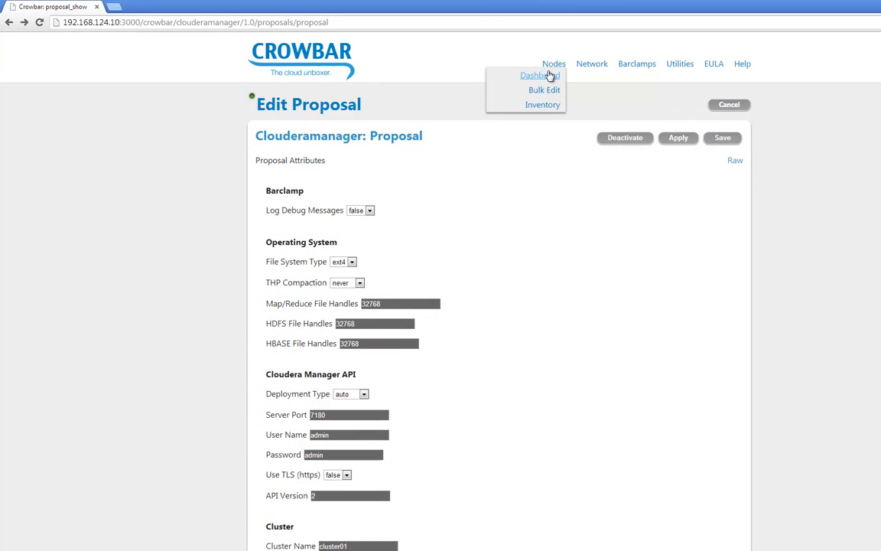
left_click(549, 76)
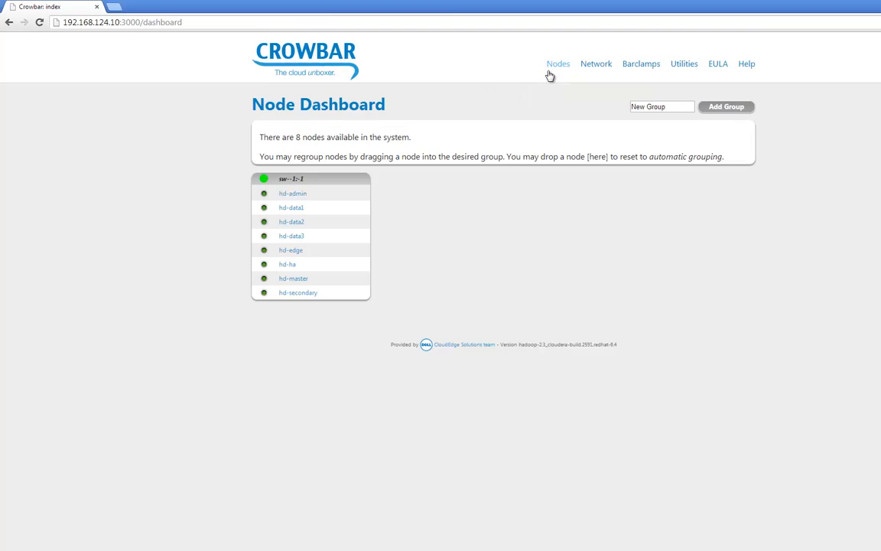
left_click(289, 250)
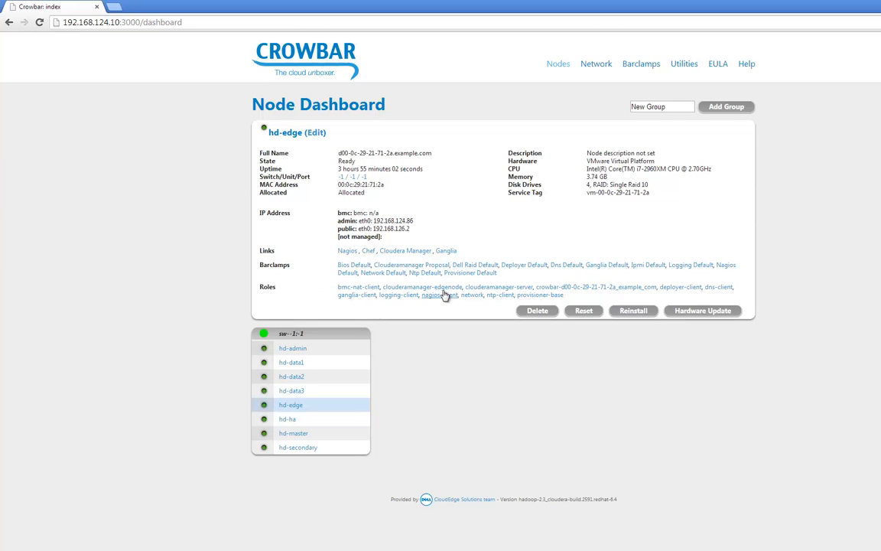
- Open Cloudera Manager from the hd-edge node's links and log in as admin with the account password
left_click(401, 252)
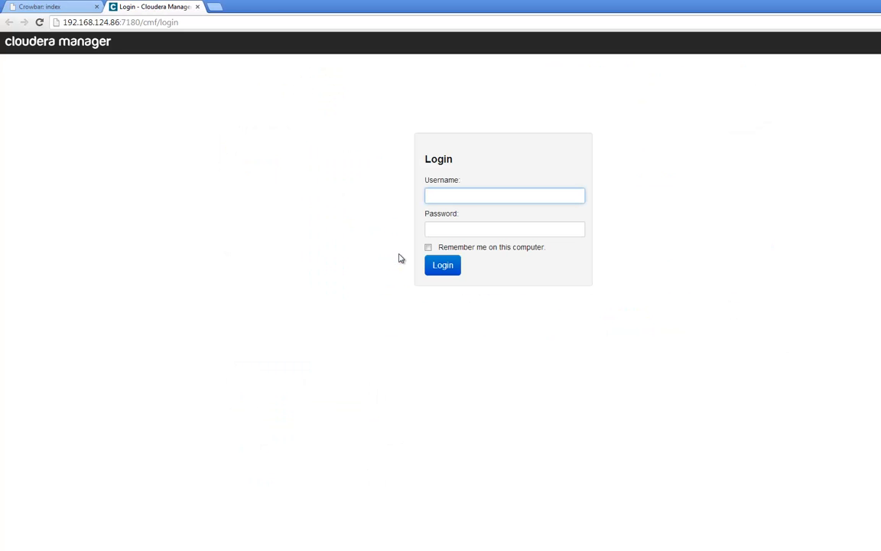
type("admin")
key("Tab")
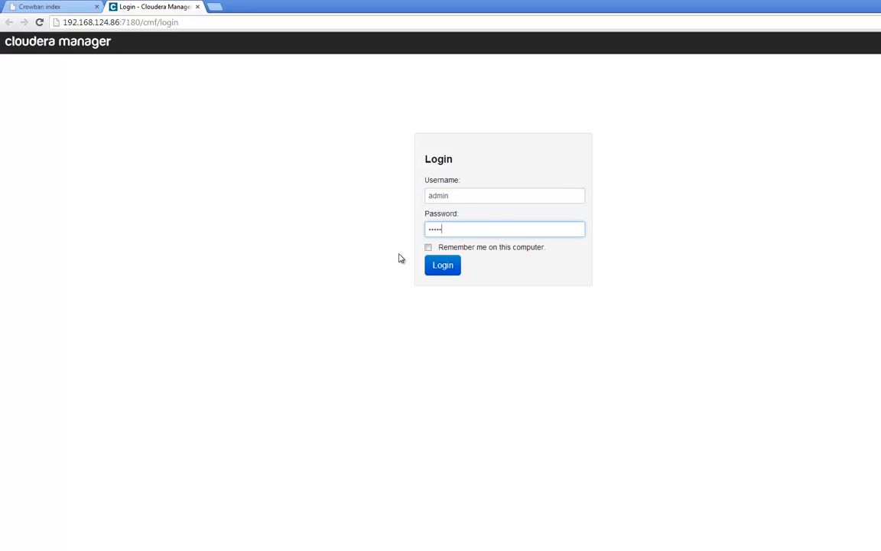
type("admin")
left_click(443, 266)
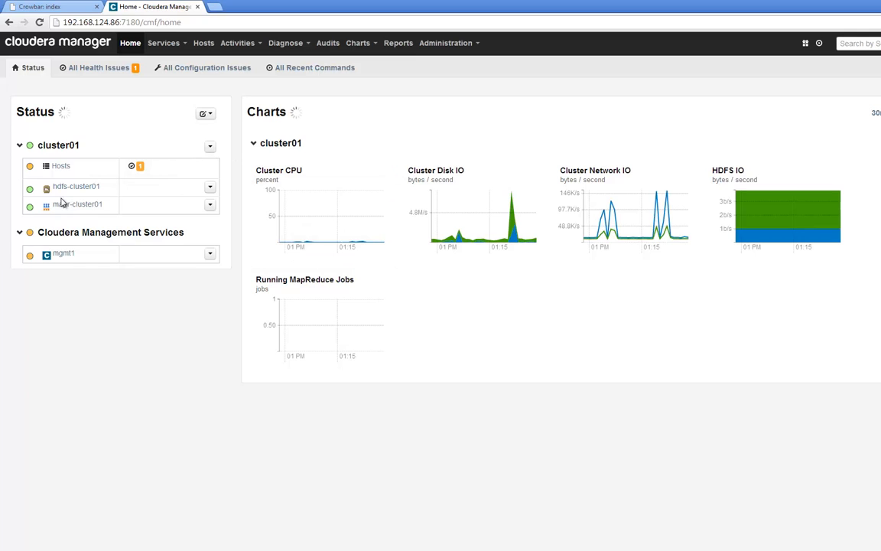
- Collapse and re-expand the cluster01 service list, and open the status page of the hdfs-cluster01 service
left_click(55, 148)
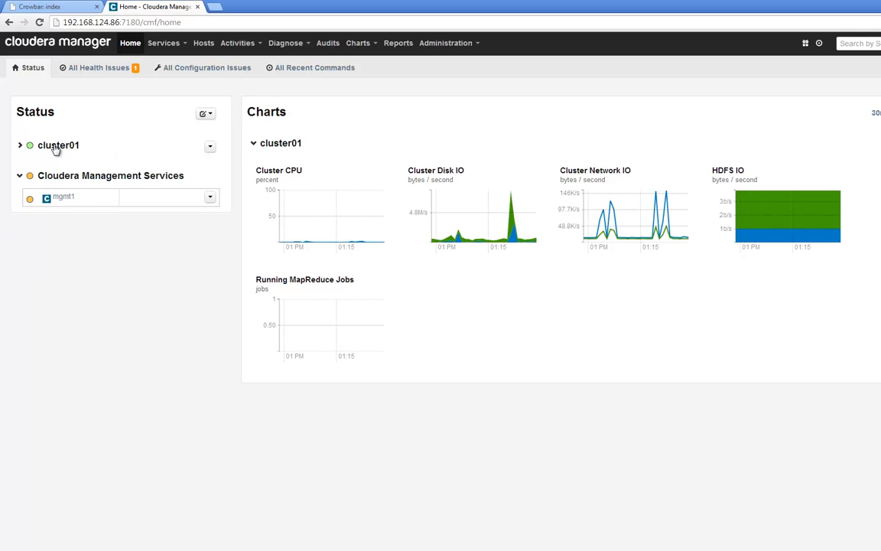
left_click(55, 148)
left_click(74, 189)
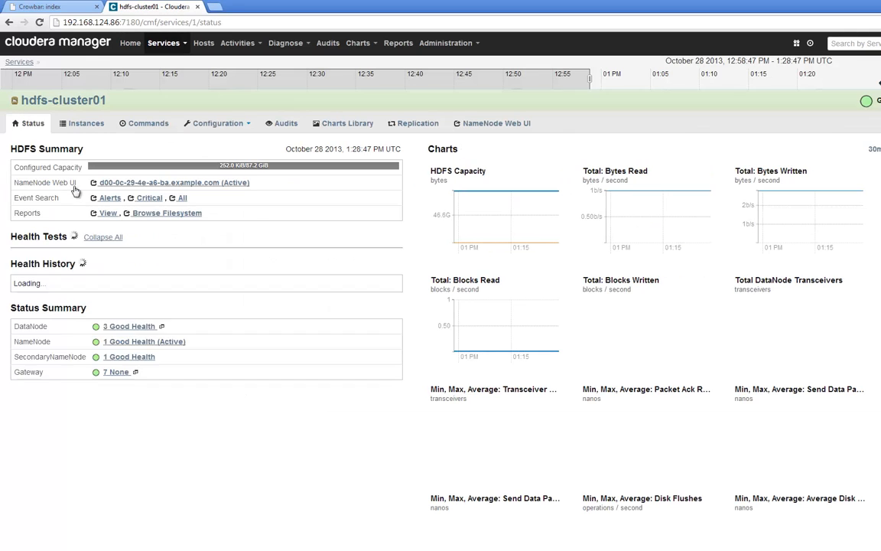